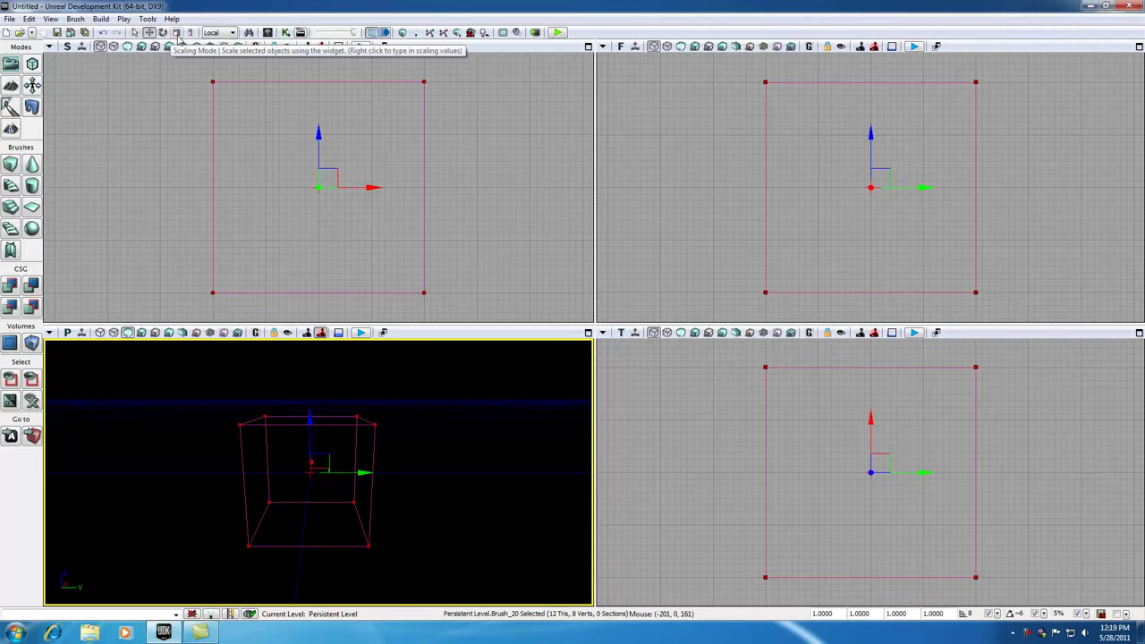
- Try the uniform and non-uniform scaling widgets on the builder brush and return to the translation widget
click(177, 34)
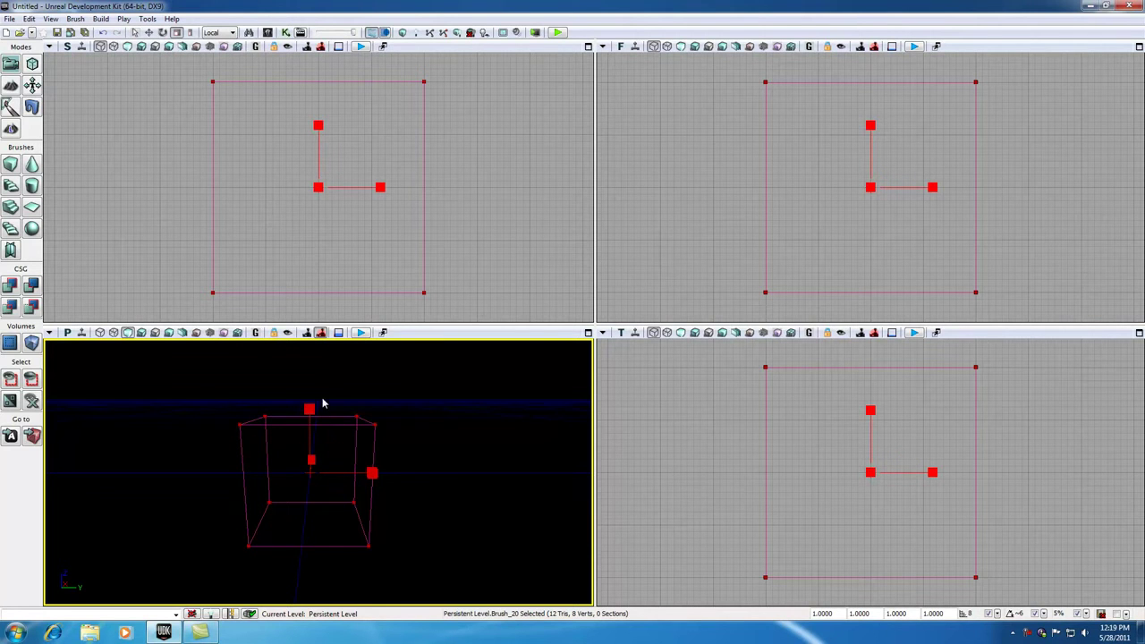
click(192, 34)
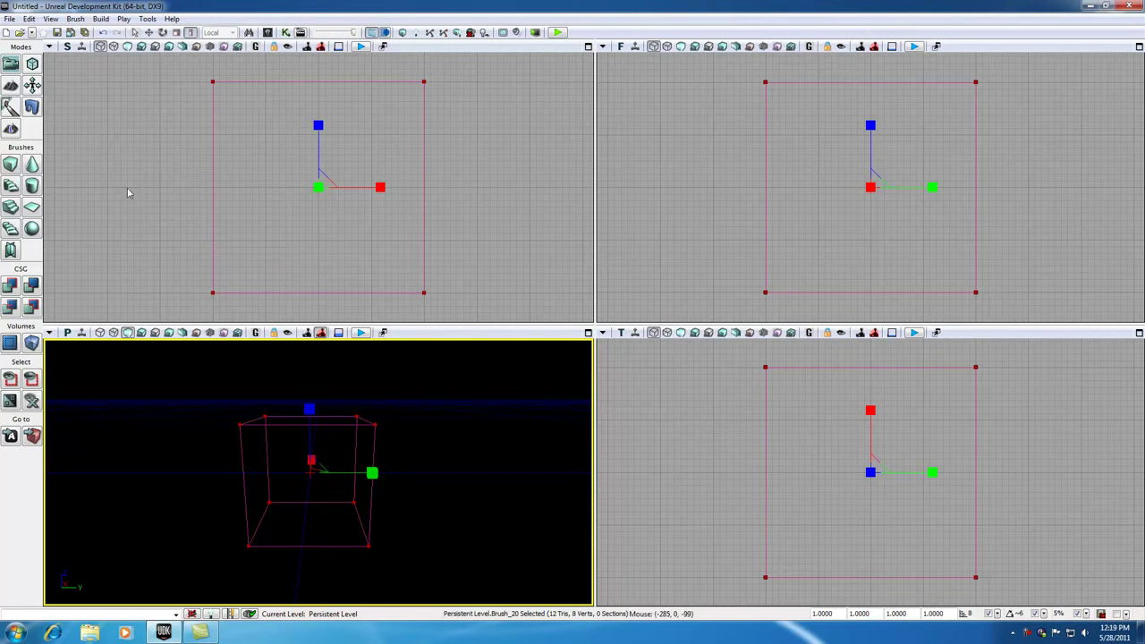
key(w)
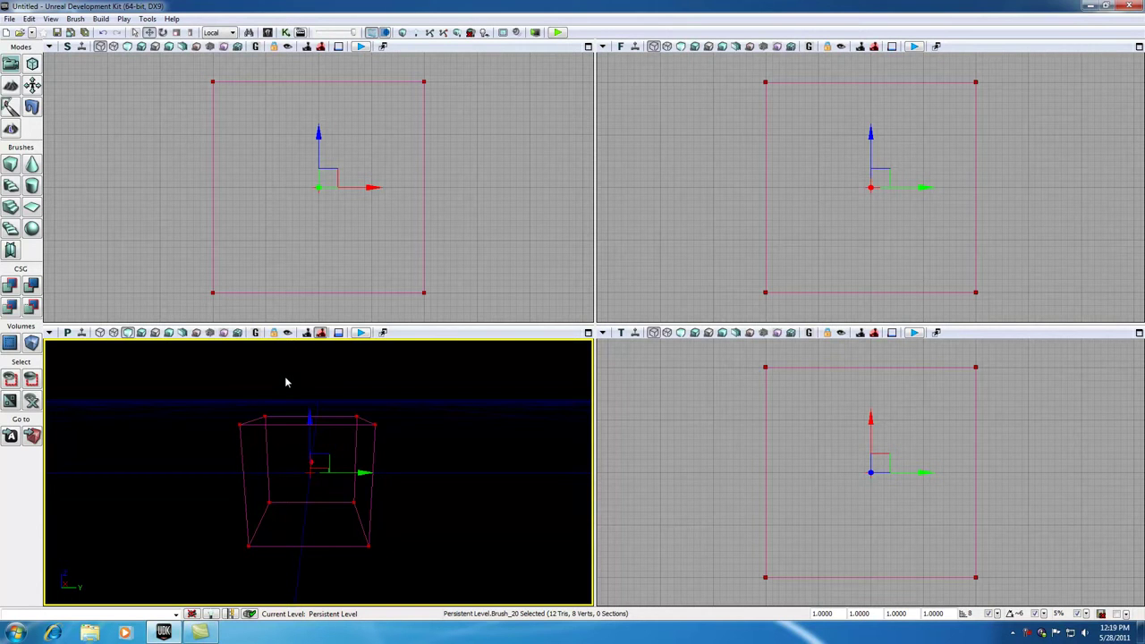
- Build a cube brush with X 1024, Y 1024 and Z 16, and add it to the level as a floor slab with CSG Add
drag(286, 383, 247, 422)
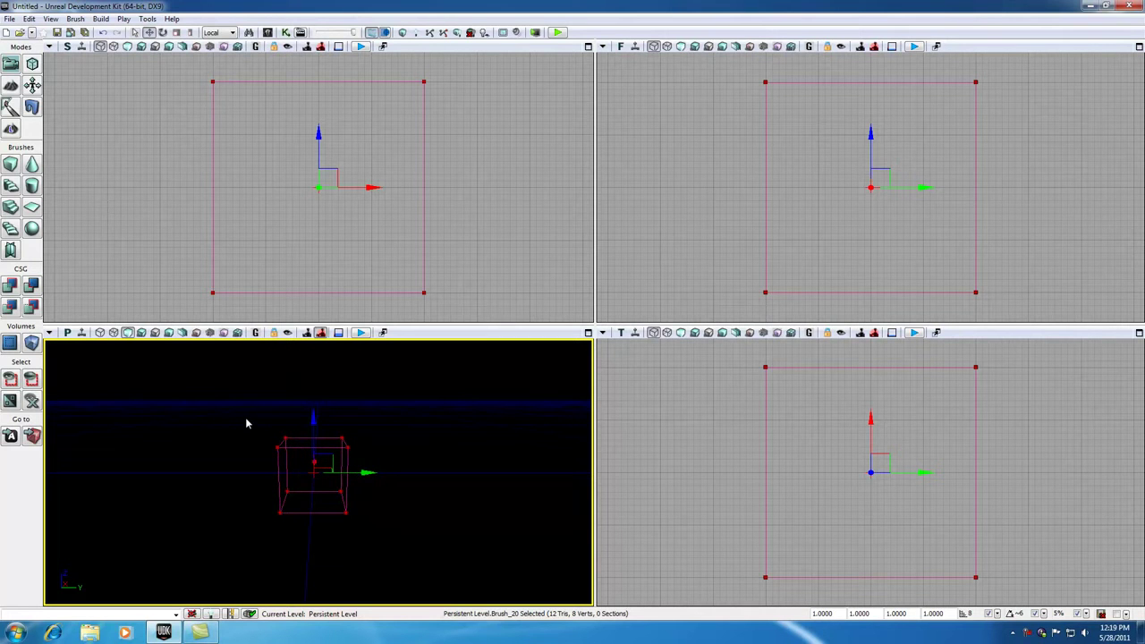
right_click(10, 166)
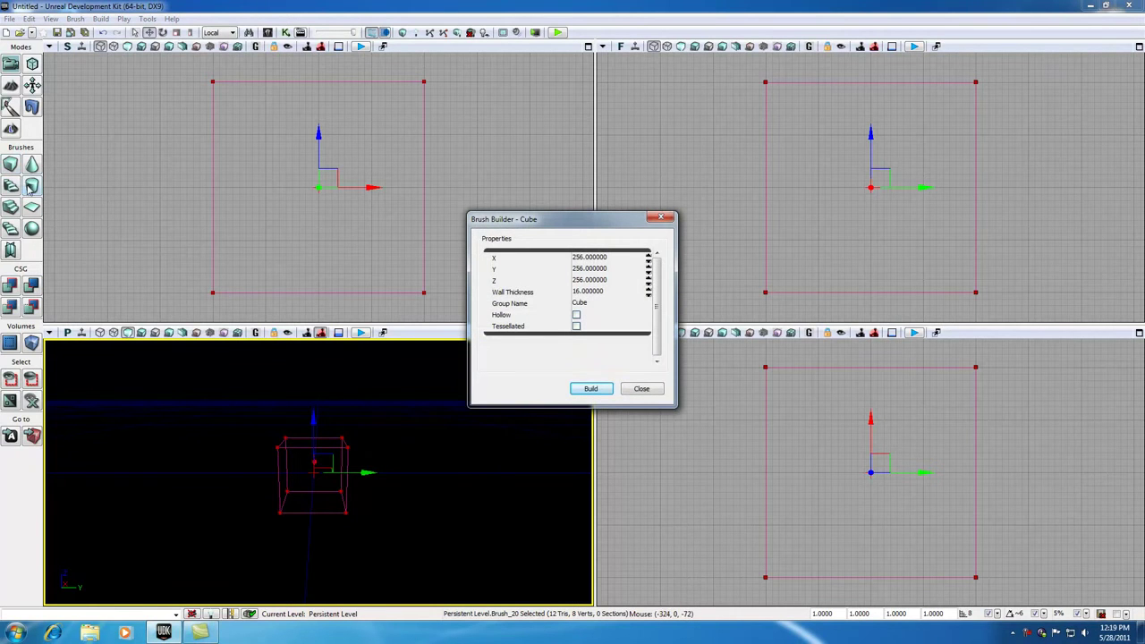
click(586, 258)
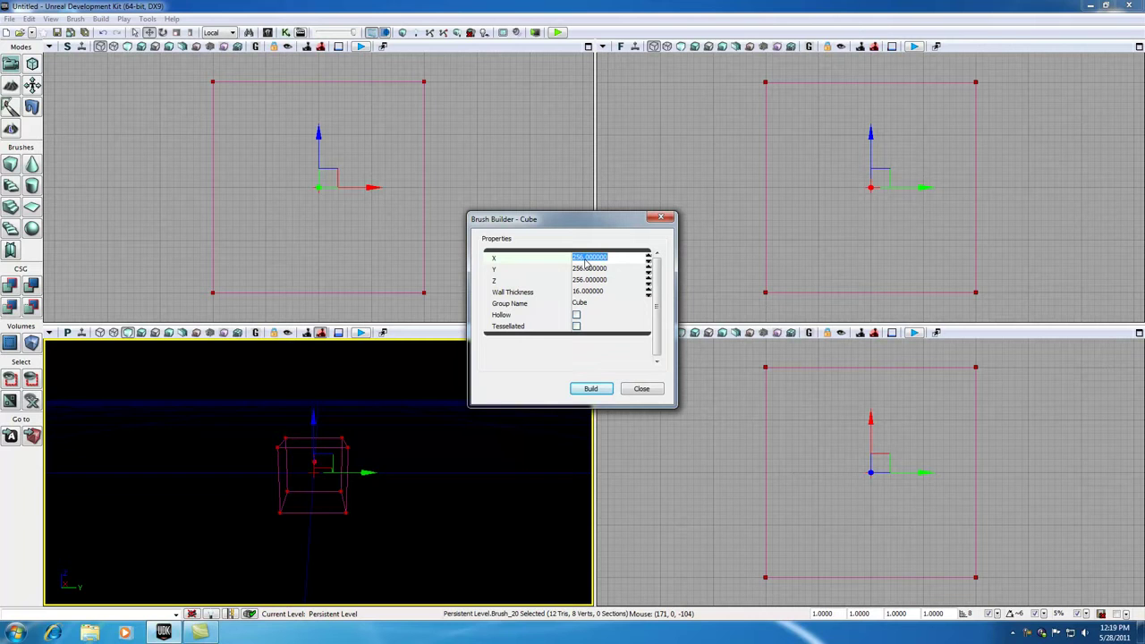
text(1024)
click(596, 269)
text(1)
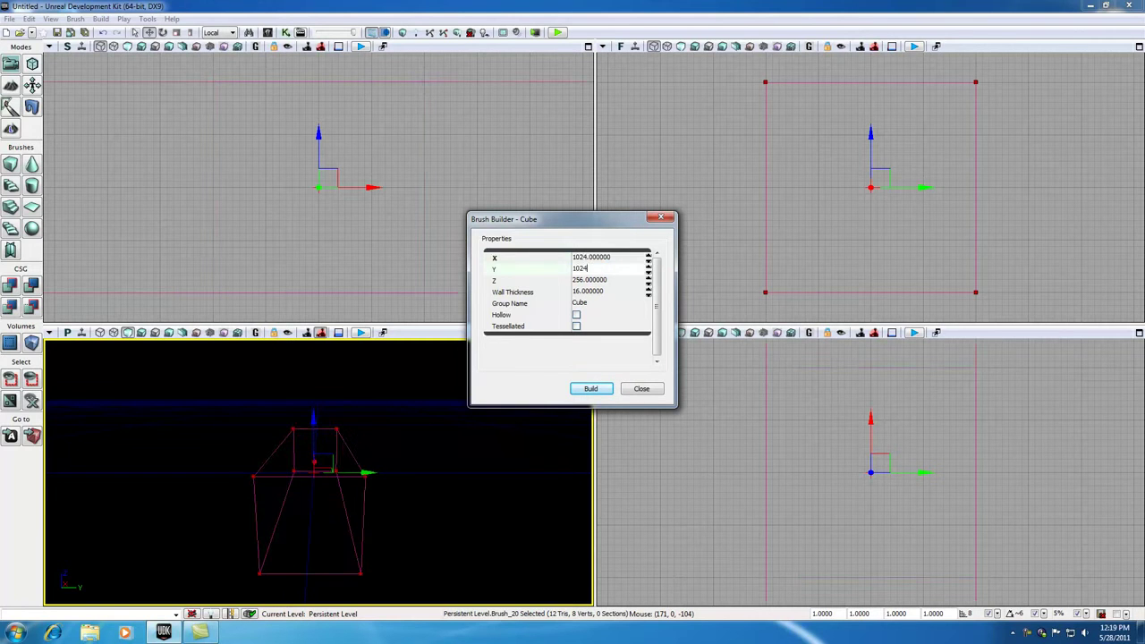
click(605, 281)
text(16)
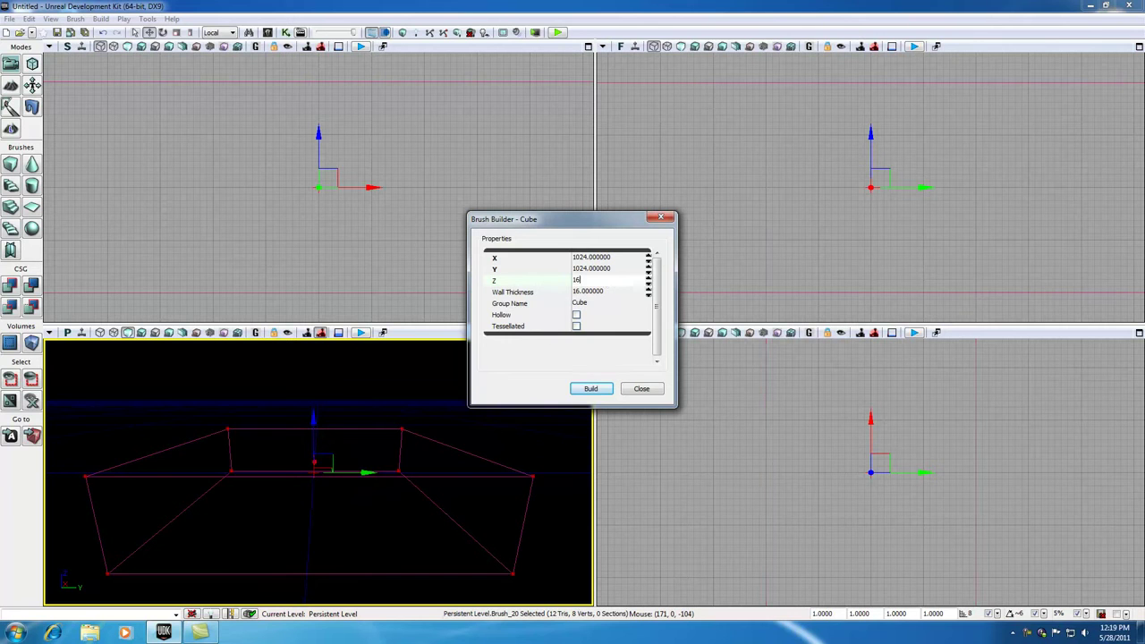
key(Tab)
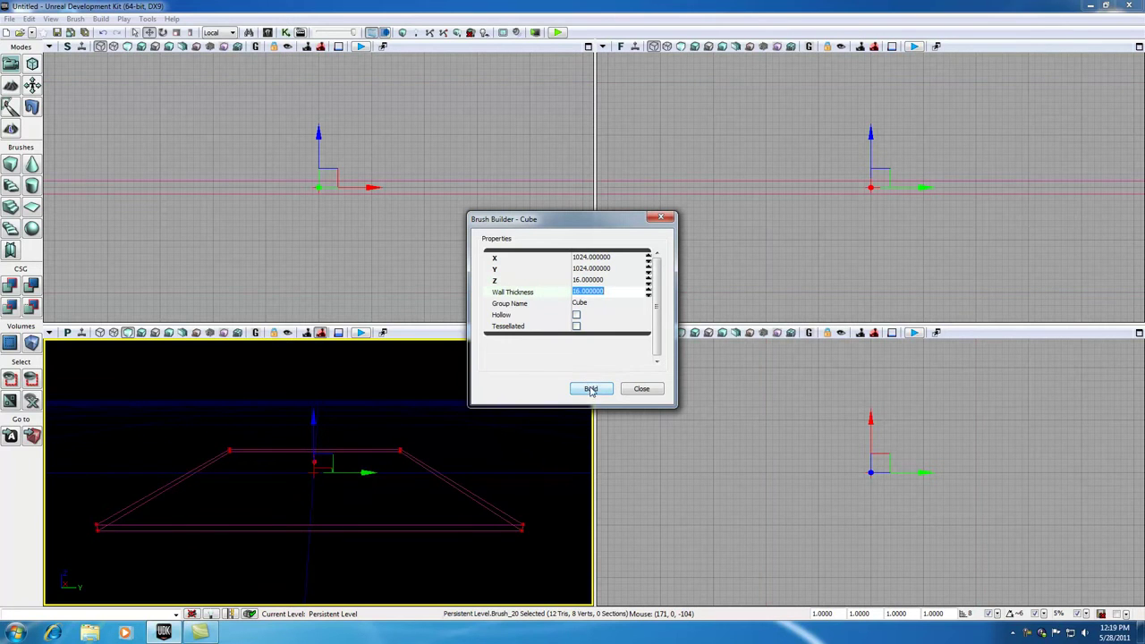
click(662, 220)
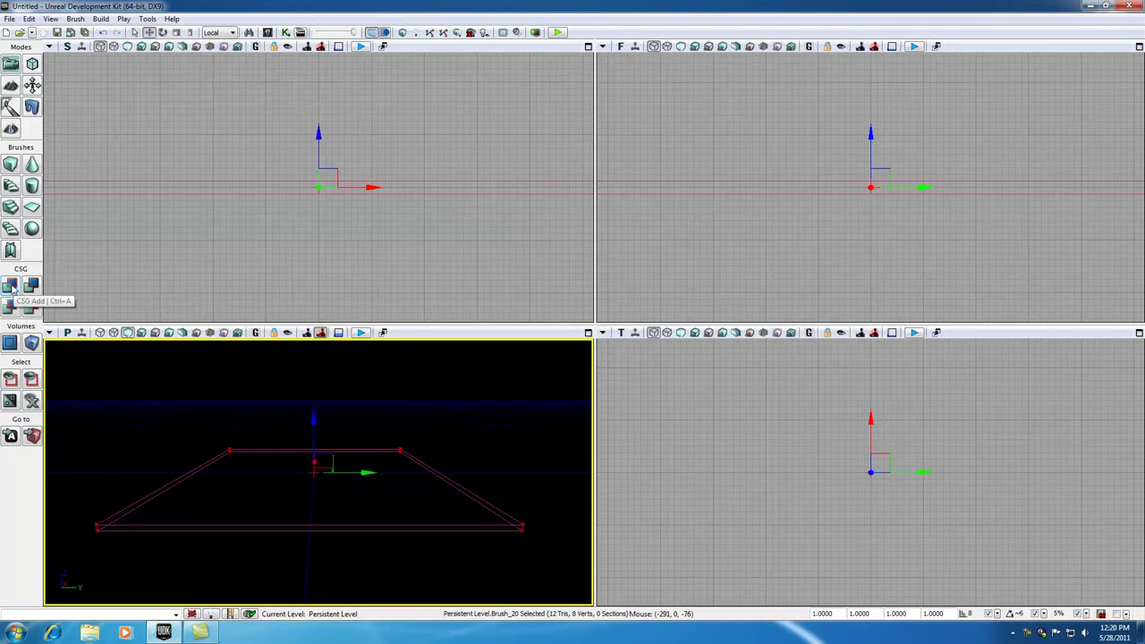
click(11, 286)
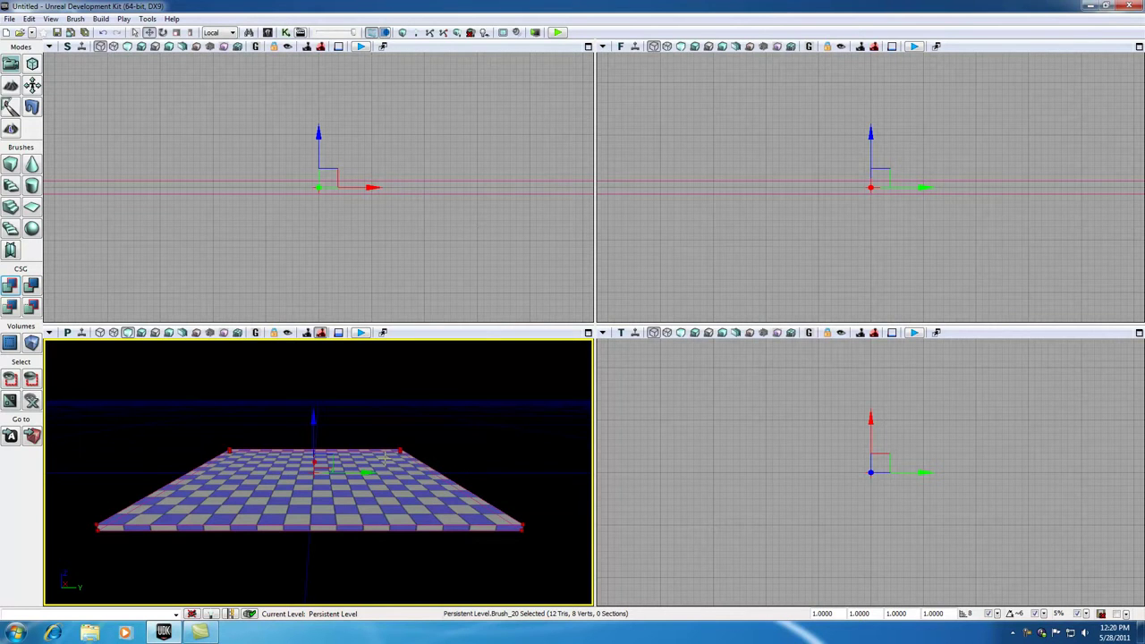
- Try drag grid snap sizes of 2 and 64 and return to 8
click(792, 257)
scroll(790, 258, down, 2)
scroll(791, 256, down, 1)
scroll(790, 423, down, 2)
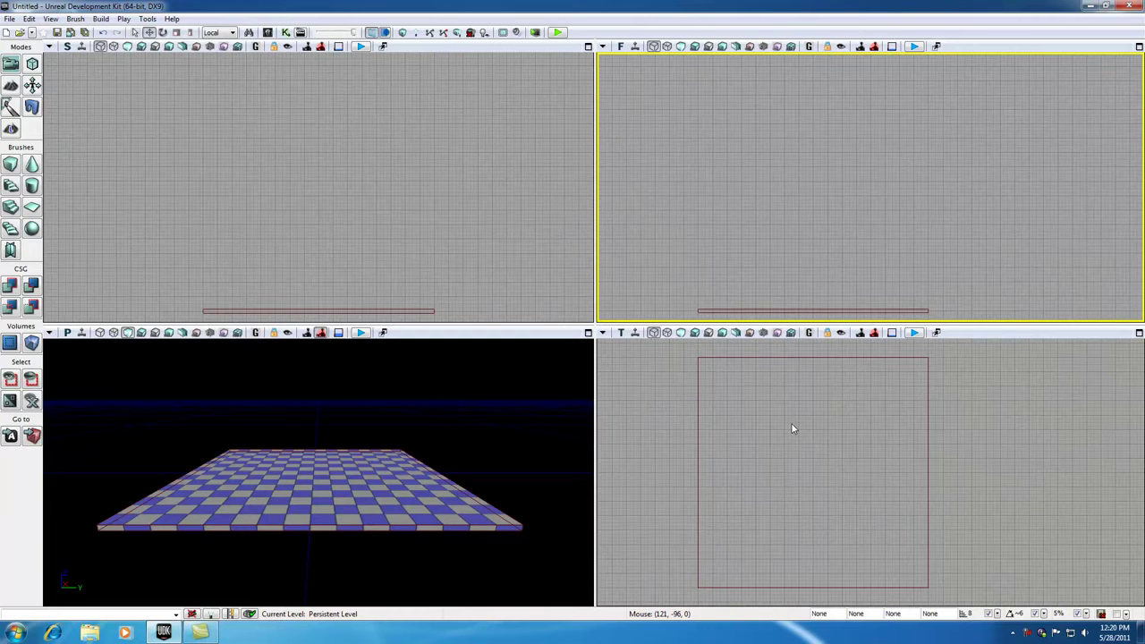
drag(759, 222, 756, 102)
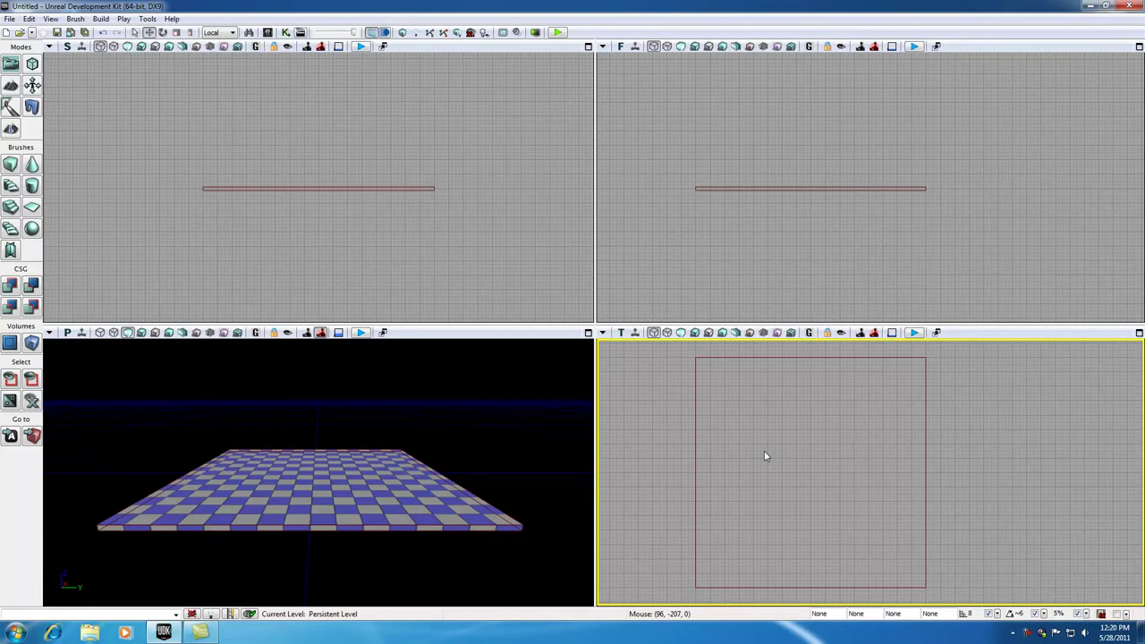
click(999, 614)
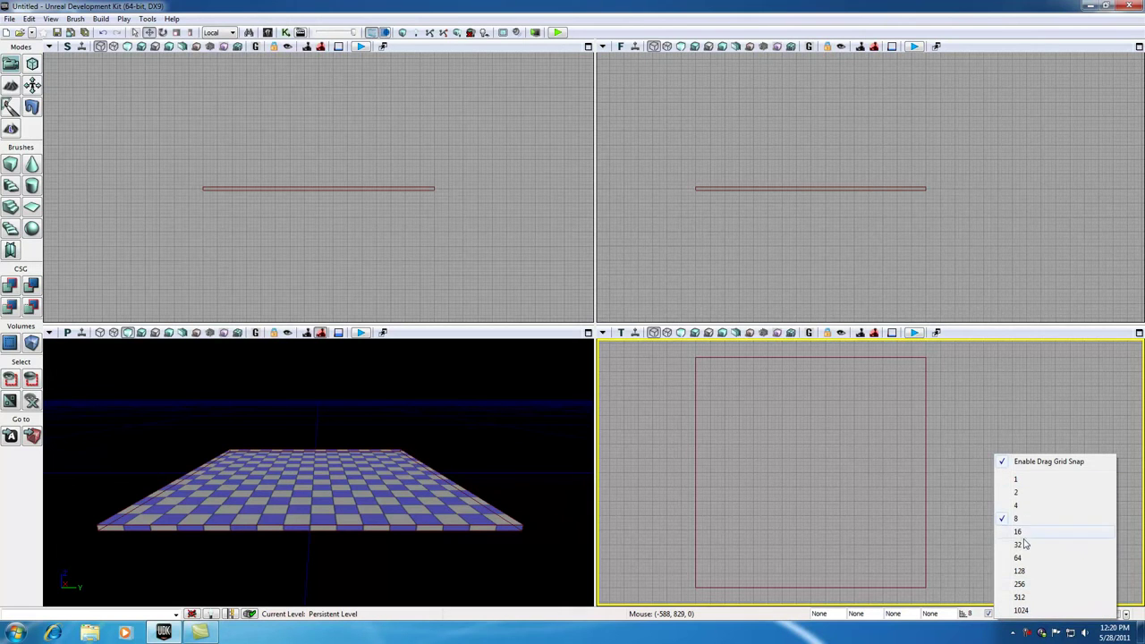
click(1020, 491)
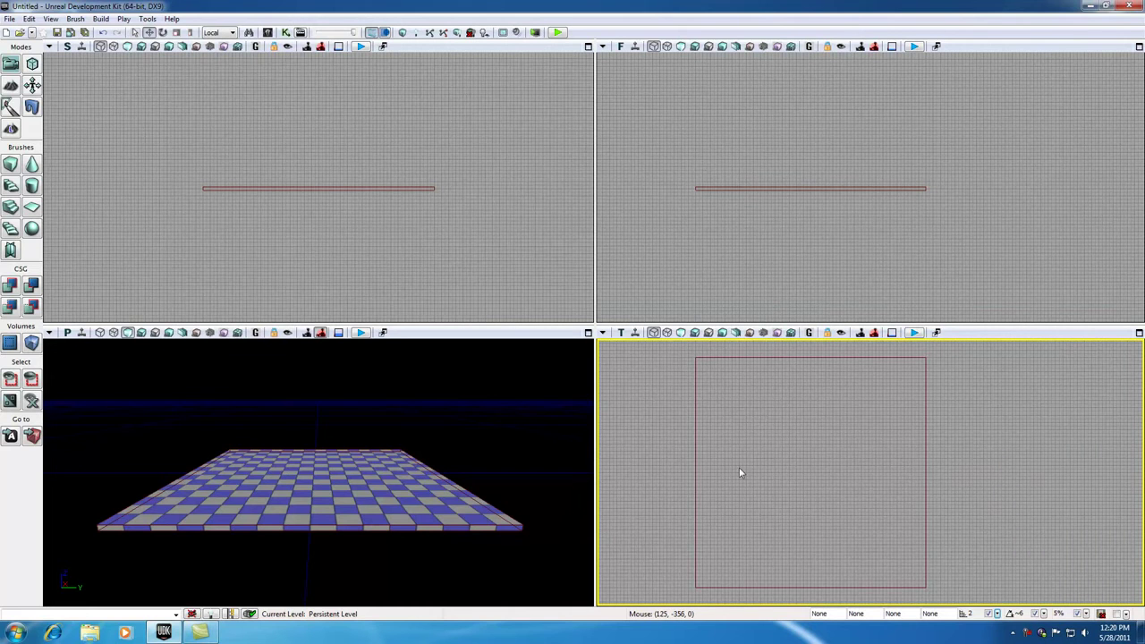
click(997, 614)
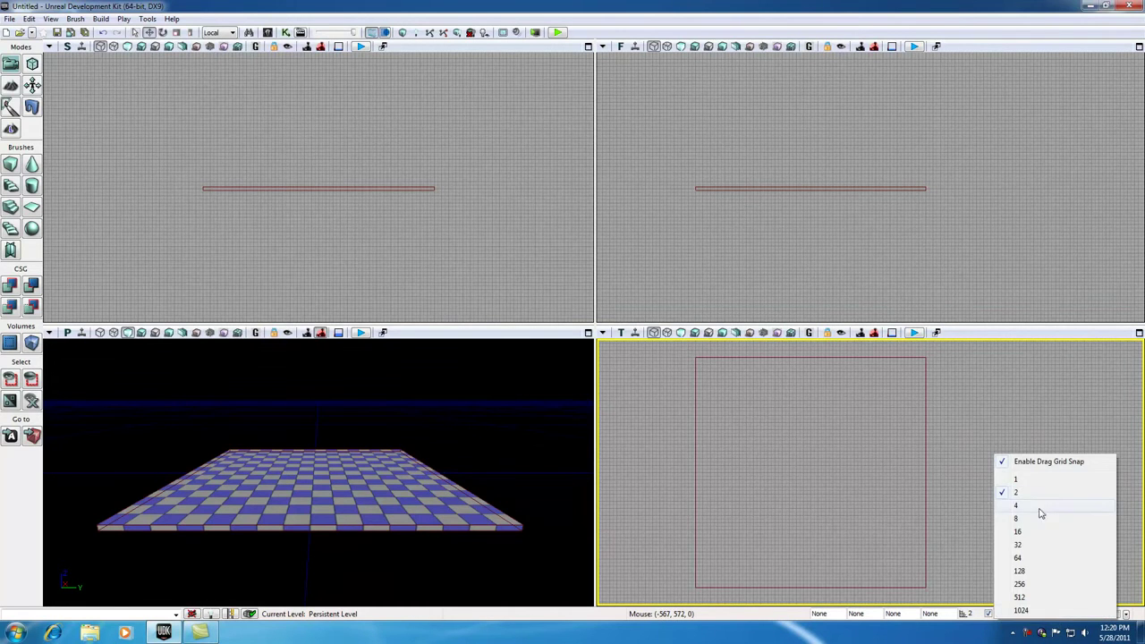
click(1027, 558)
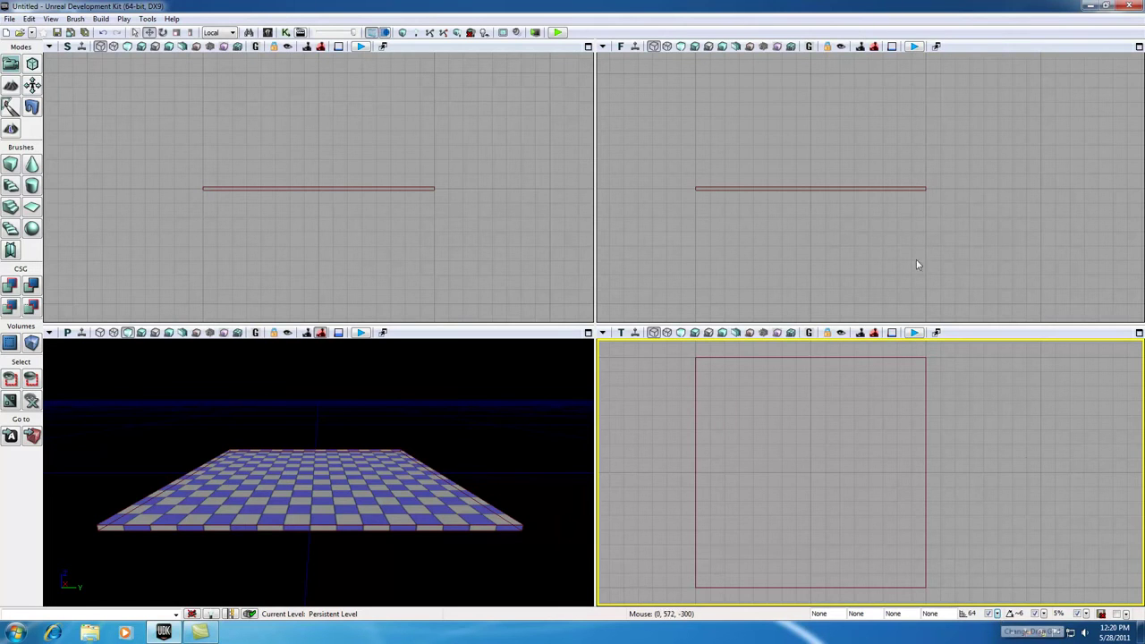
click(998, 615)
click(1017, 520)
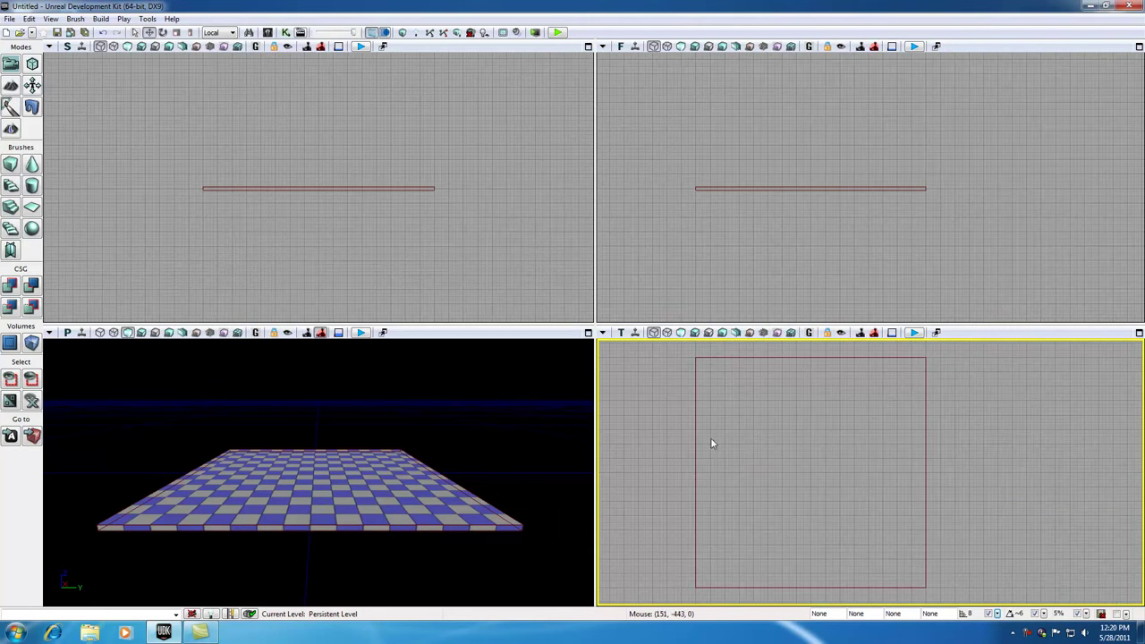
- Examine the grid spacing around the floor slab at different magnifications, and the slab itself in perspective
scroll(709, 445, up, 5)
scroll(653, 397, up, 3)
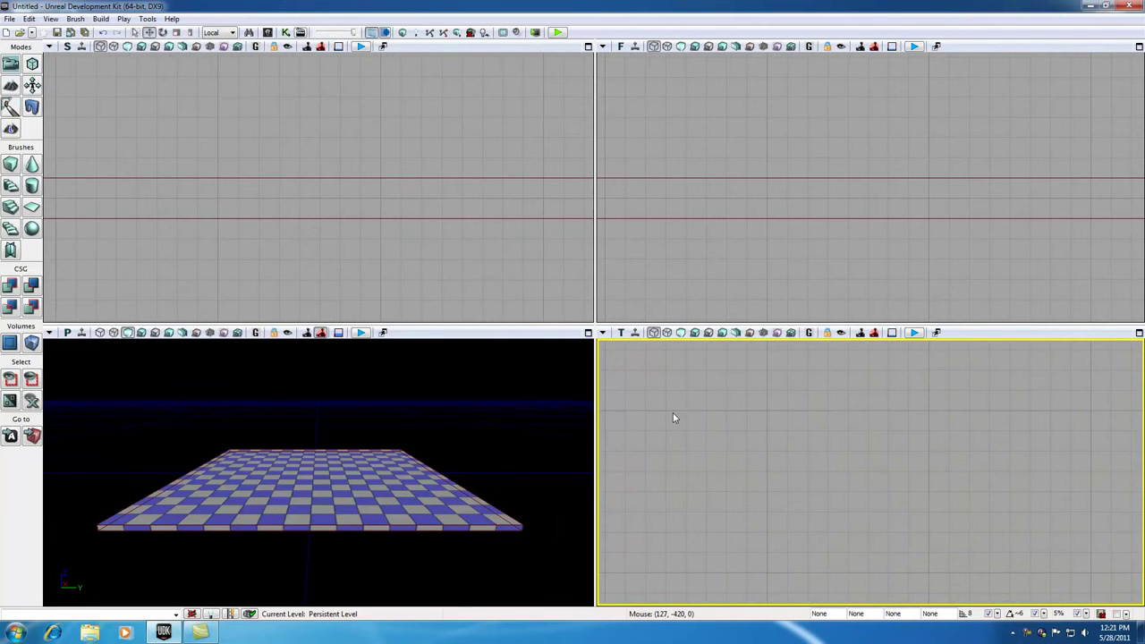
scroll(676, 424, down, 6)
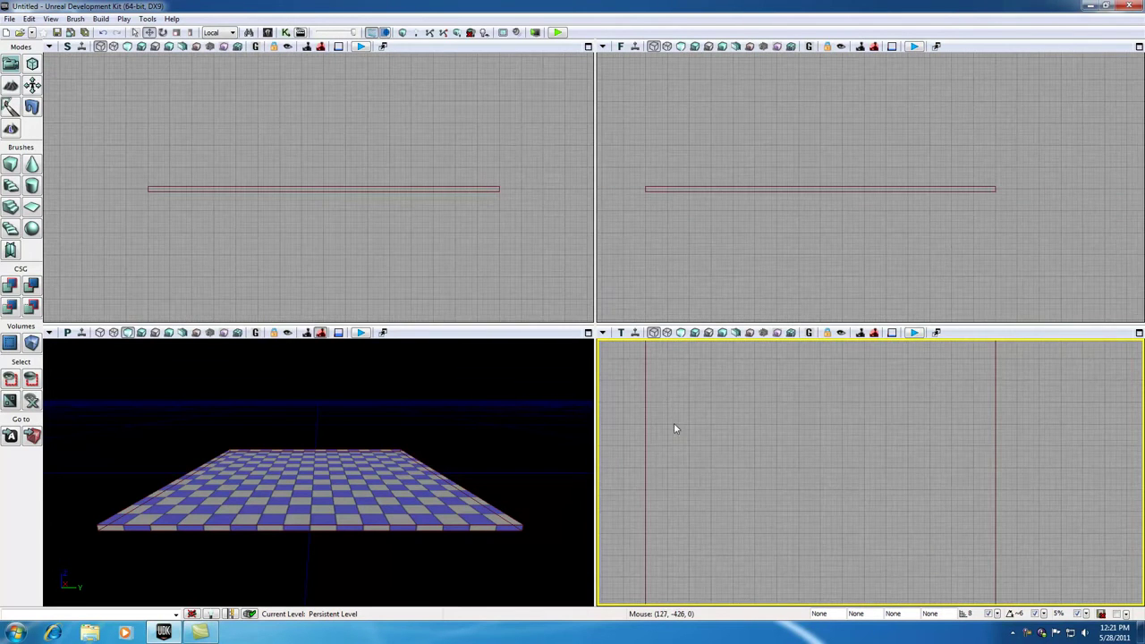
drag(661, 391, 709, 531)
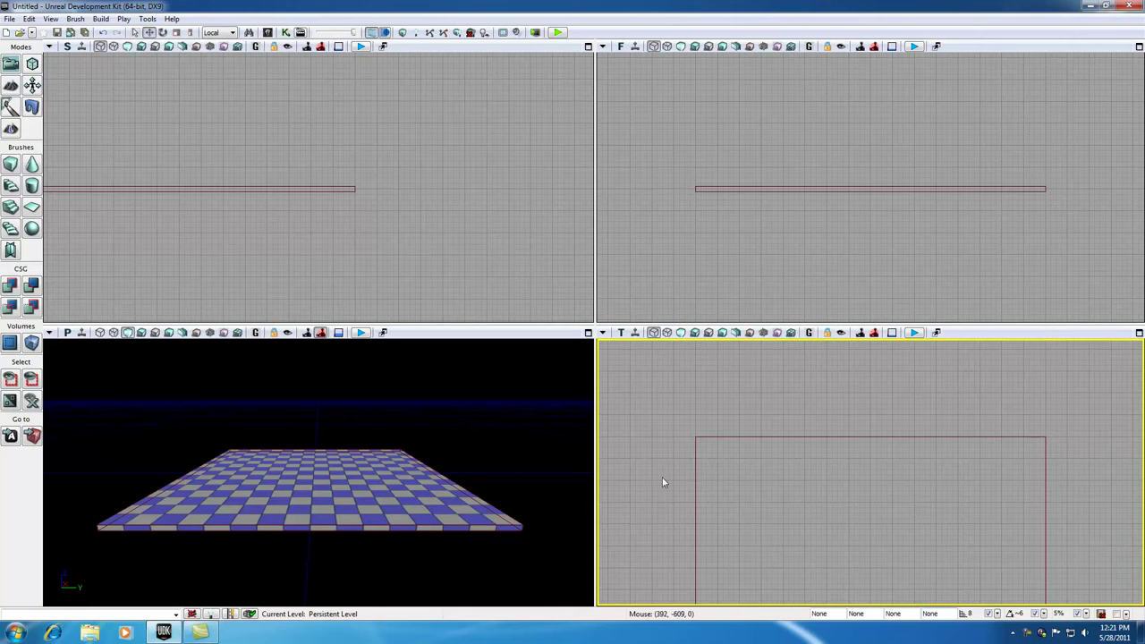
click(996, 615)
click(742, 478)
middle_drag(468, 428, 528, 399)
mouse_move(468, 428)
right_down()
mouse_move(433, 436)
mouse_move(439, 453)
right_up()
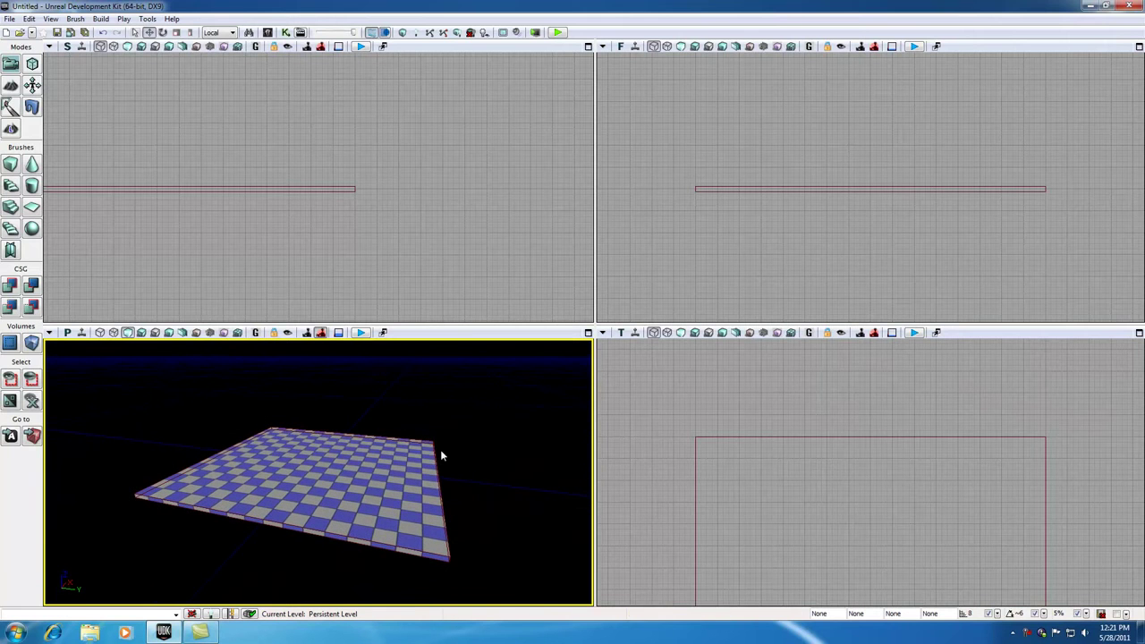
- Resize the cube builder brush to 512 in X, Y and Z
right_click(11, 165)
click(614, 257)
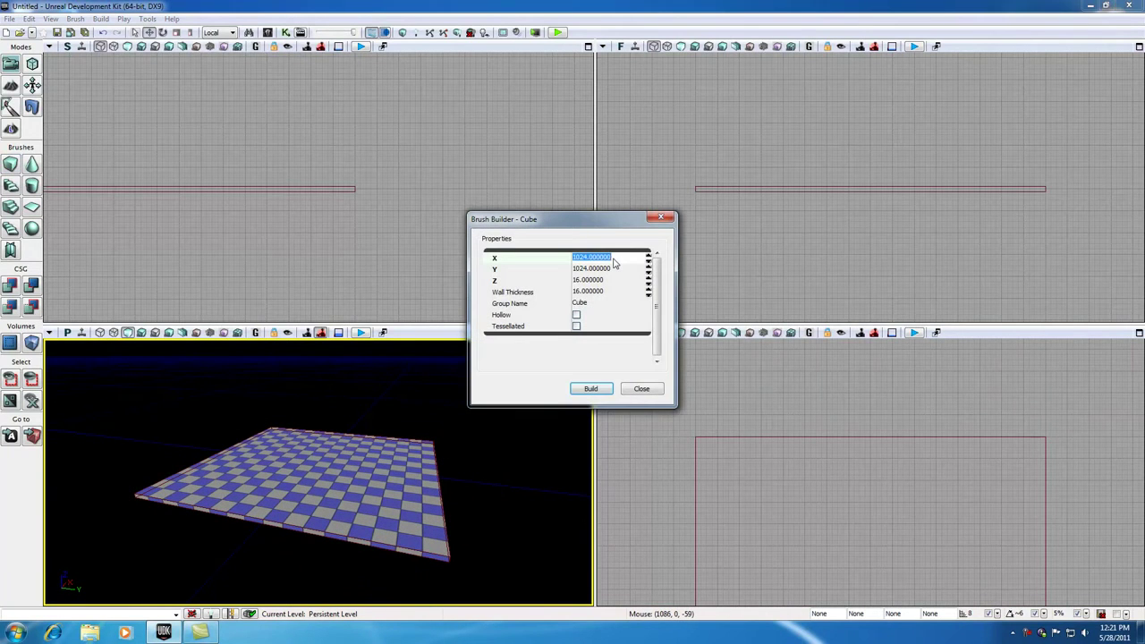
text(512)
click(619, 269)
text(5125)
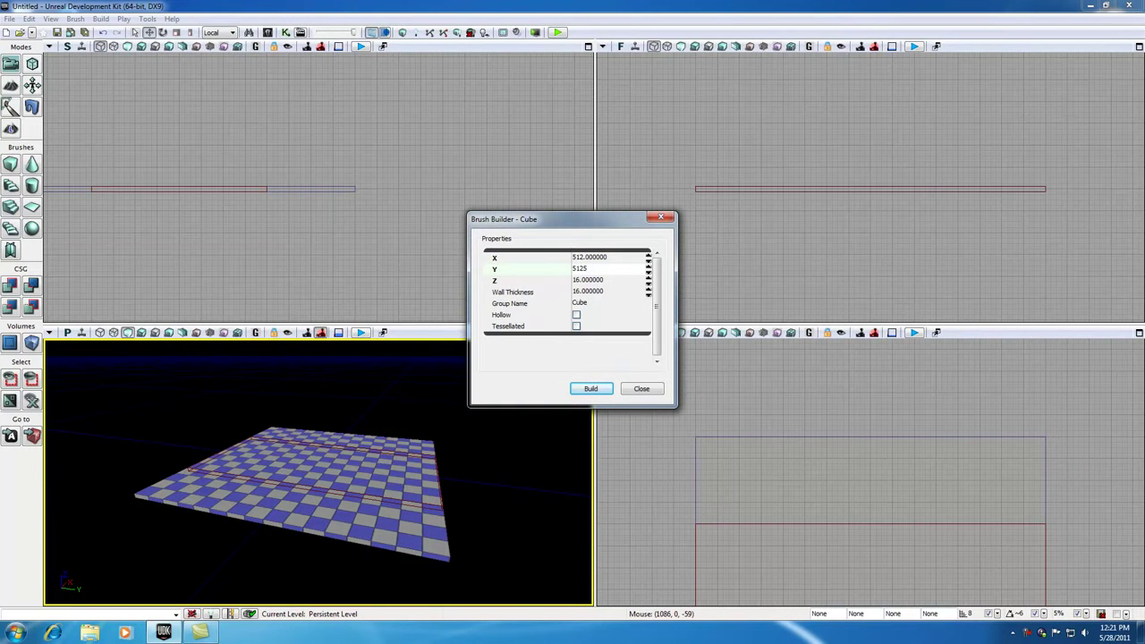
click(613, 281)
text(512)
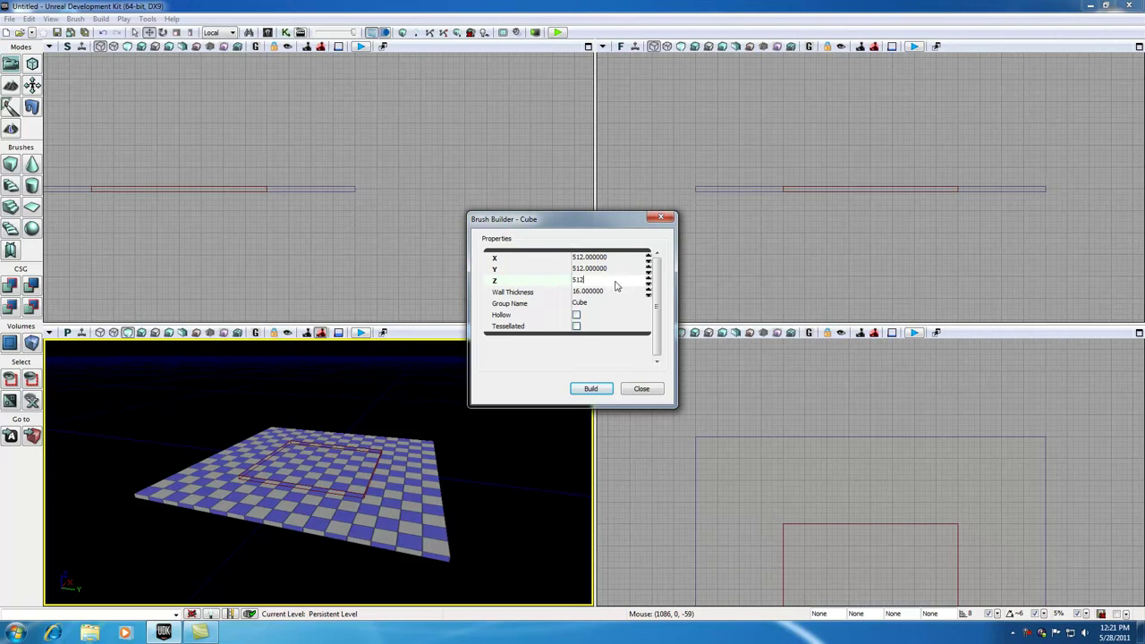
click(672, 219)
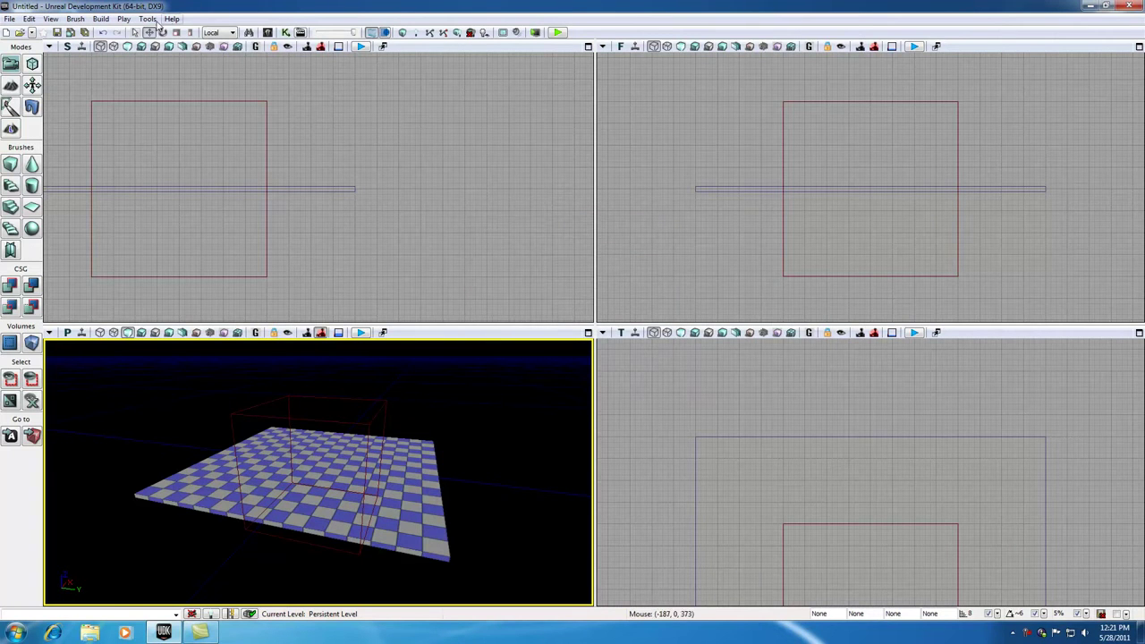
- Raise the 512-unit brush onto the floor slab, shift it in negative Y, and add it as solid geometry with CSG Add
click(864, 102)
mouse_move(870, 157)
mouse_down()
mouse_move(870, 59)
mouse_move(871, 71)
mouse_up()
drag(924, 98, 860, 99)
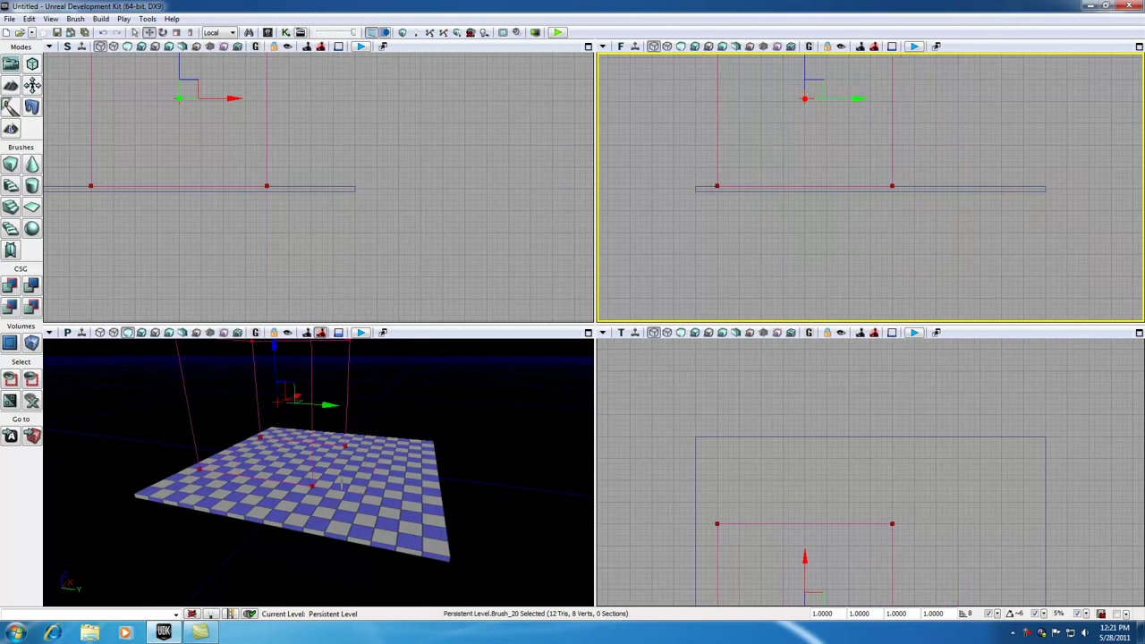
click(11, 286)
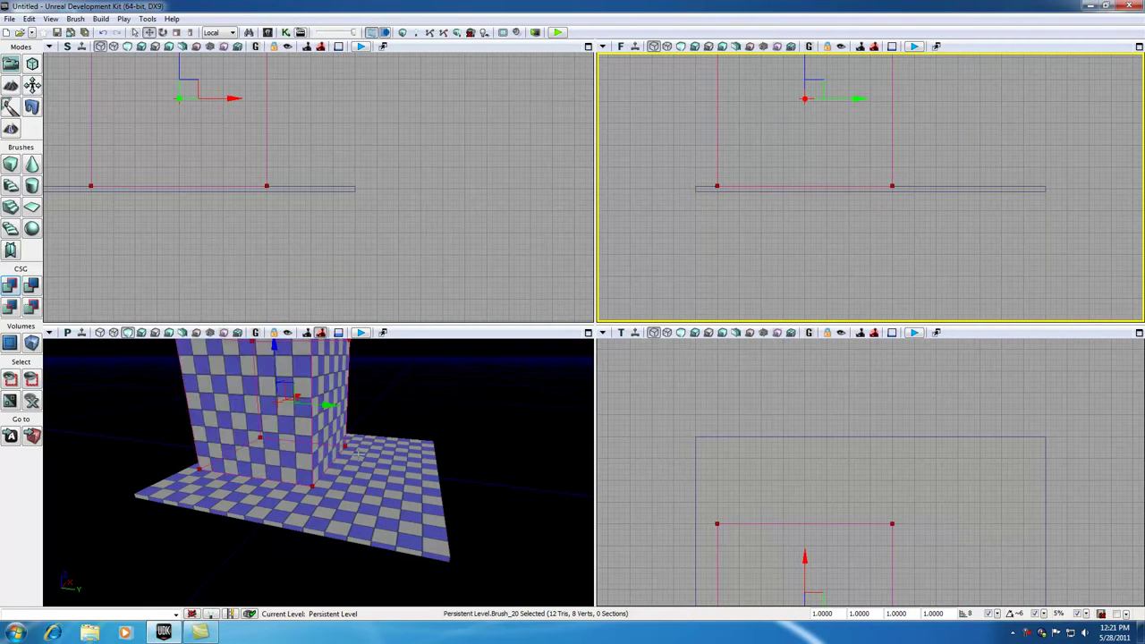
click(378, 421)
- Select the builder brush and move it in negative Y until it is well clear of the added cube and floor slab
scroll(379, 415, down, 5)
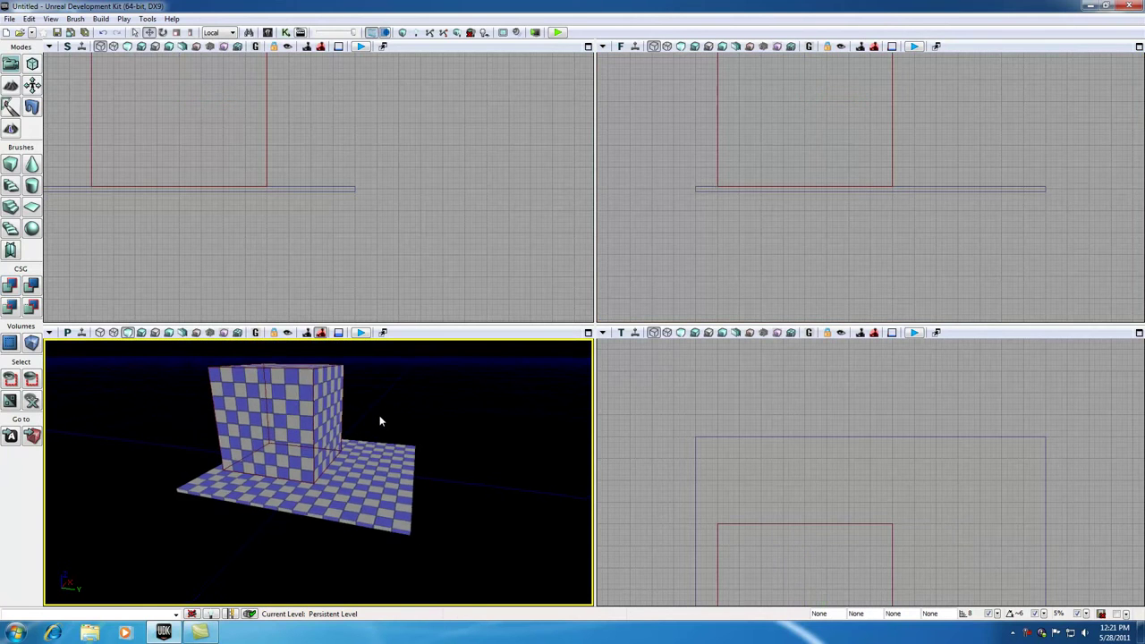
click(313, 431)
mouse_move(919, 164)
mouse_down()
mouse_move(933, 151)
mouse_move(925, 205)
mouse_move(835, 192)
mouse_move(843, 181)
mouse_move(599, 185)
mouse_up()
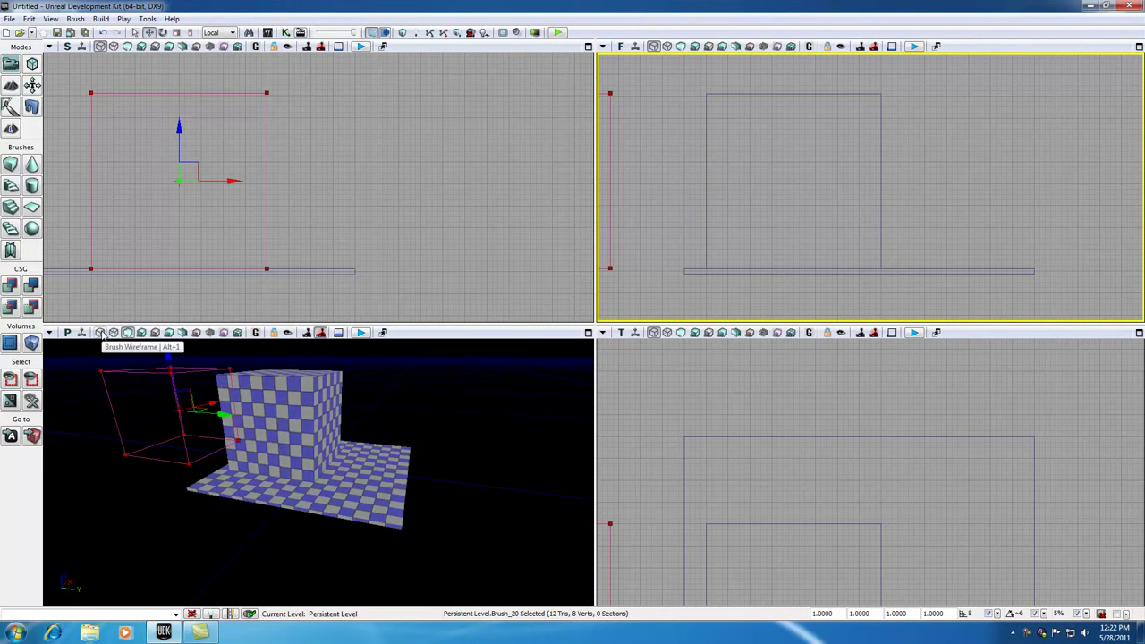
drag(218, 413, 134, 405)
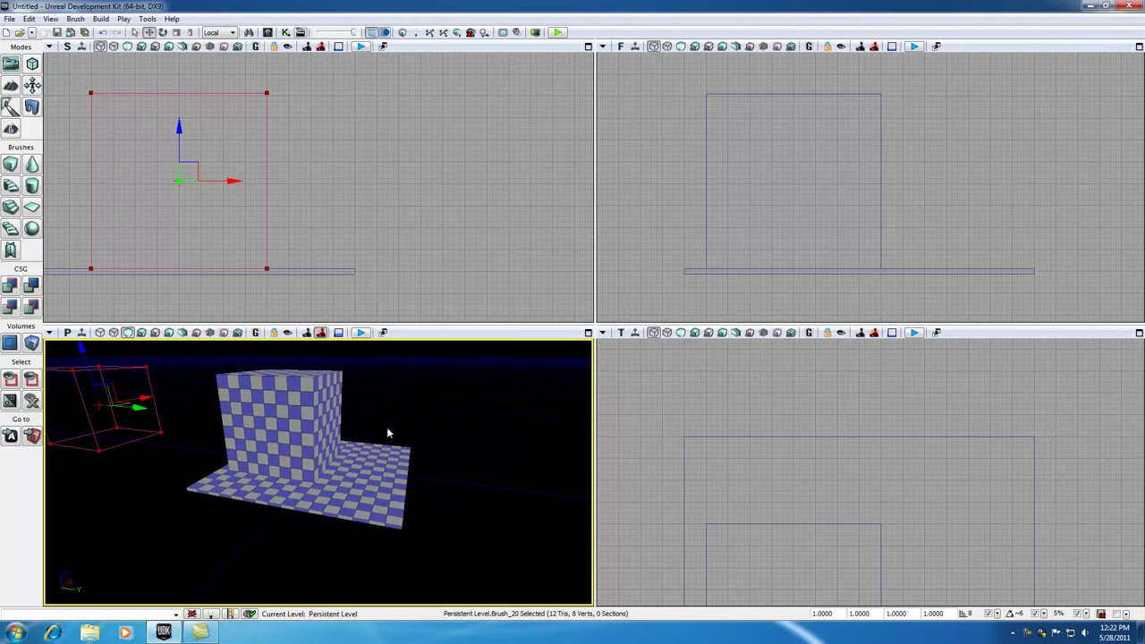
- View the cube and floor slab in perspective using the Brush Wireframe mode and the Wireframe mode
drag(388, 434, 390, 404)
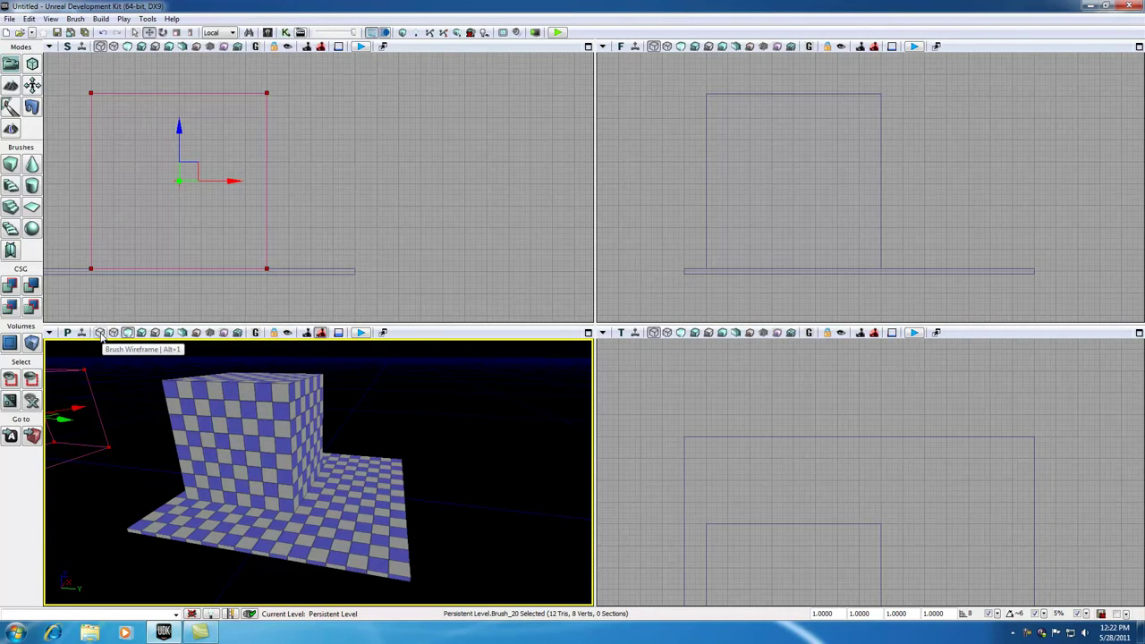
click(100, 333)
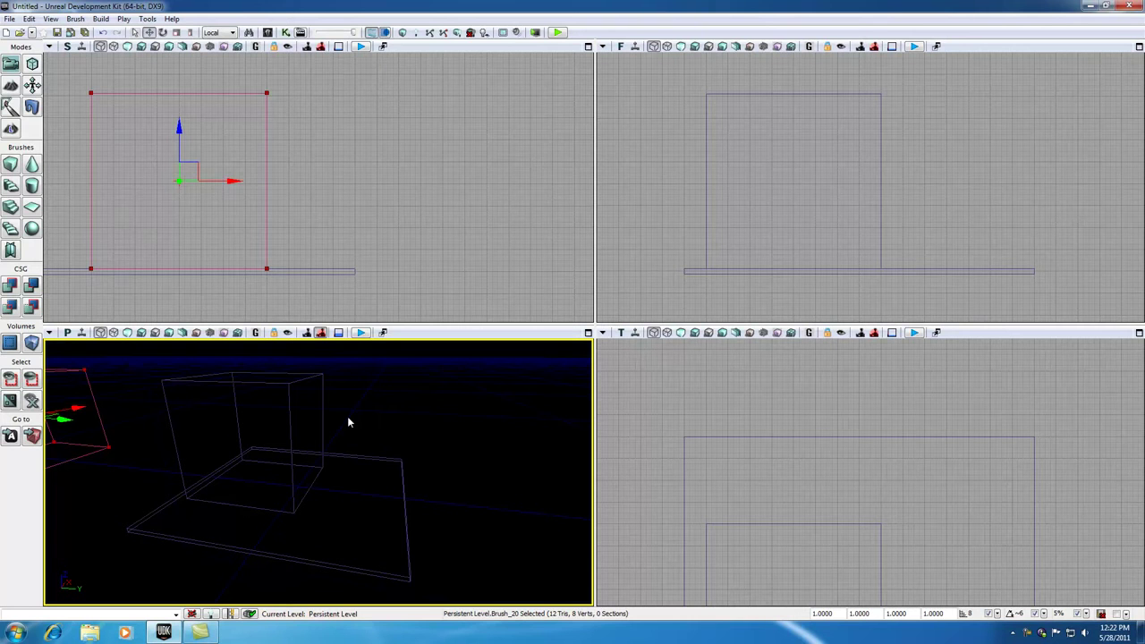
click(114, 333)
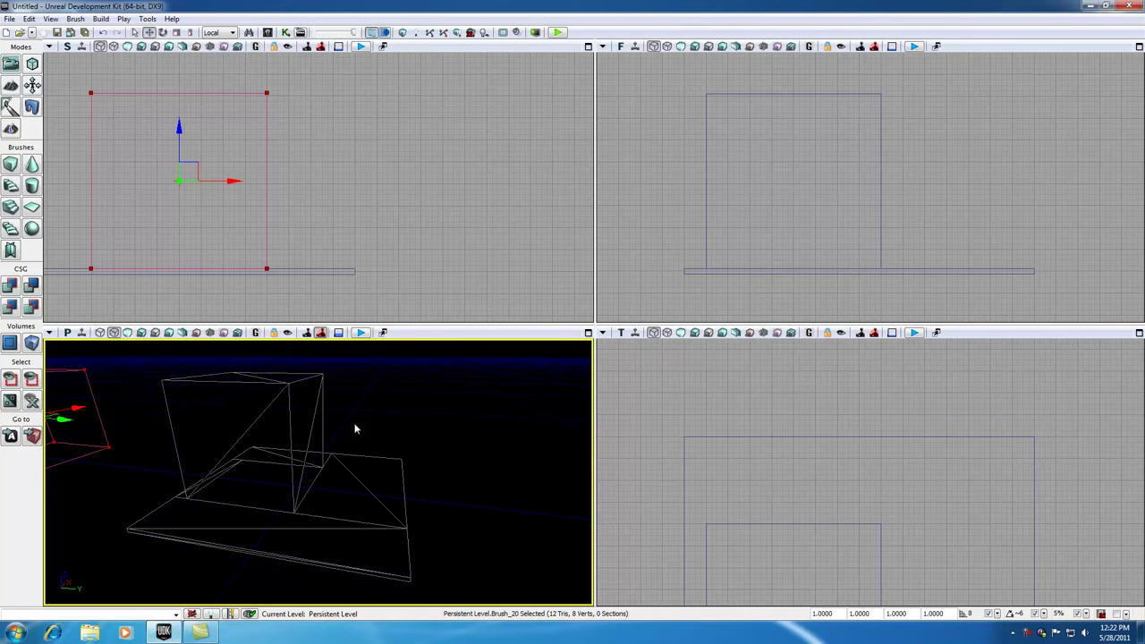
click(294, 402)
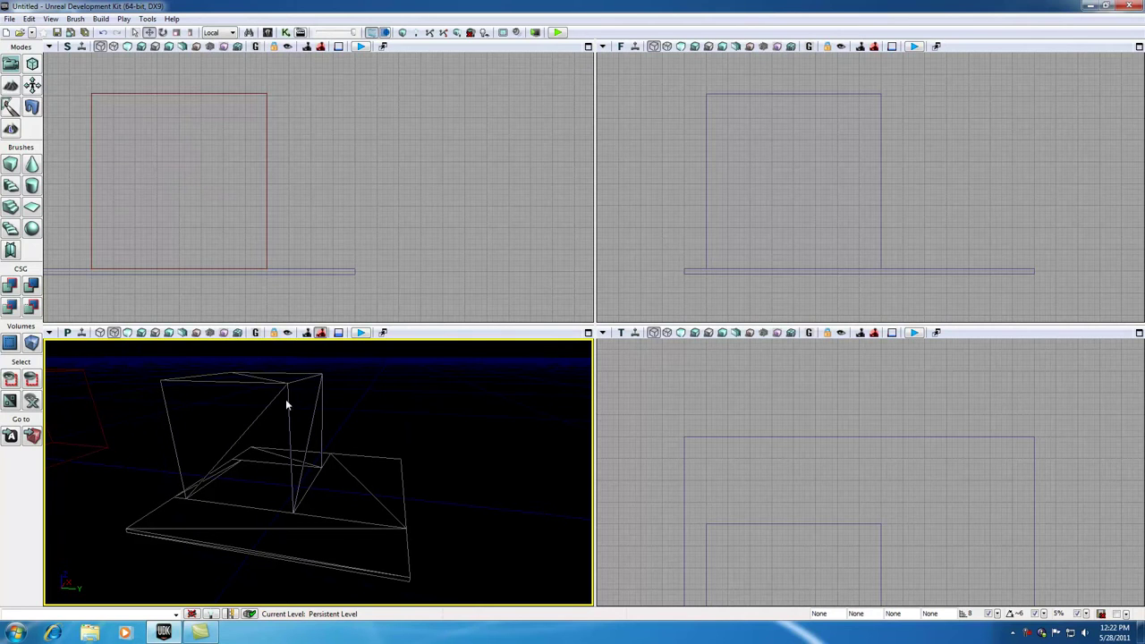
- Switch the perspective view repeatedly between Brush Wireframe and Wireframe to compare brush outlines with the built polygons
click(101, 333)
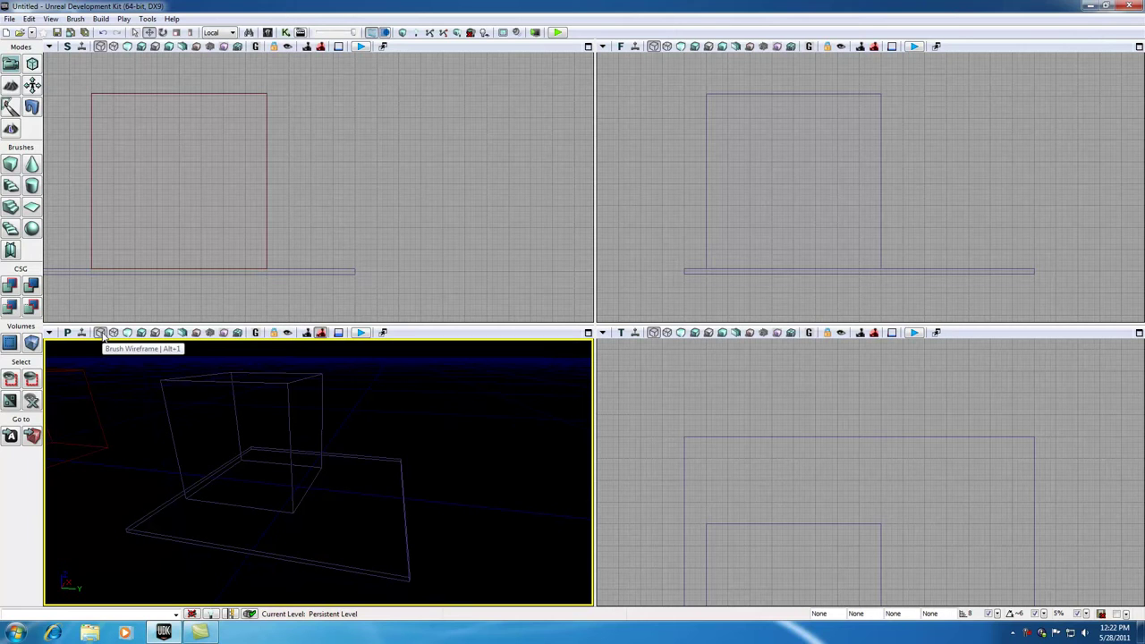
click(113, 333)
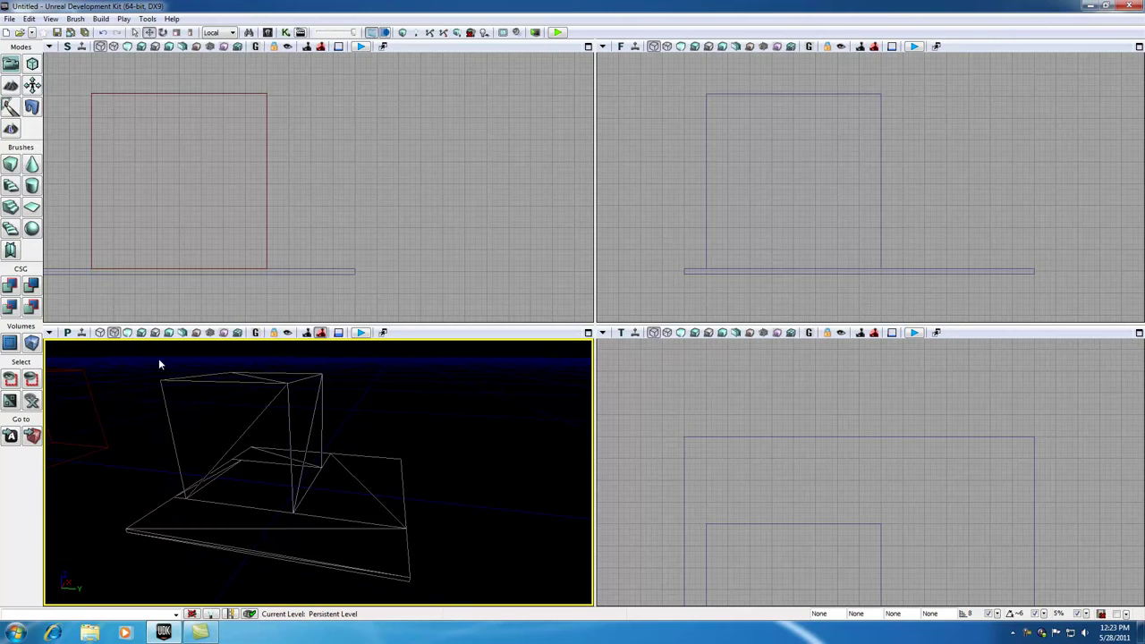
click(99, 333)
click(114, 333)
- Start a new untitled level with only the default cube builder brush
click(10, 20)
click(22, 34)
click(602, 418)
mouse_move(344, 476)
middle_down()
mouse_move(345, 541)
mouse_move(347, 507)
mouse_move(365, 505)
mouse_move(336, 429)
middle_up()
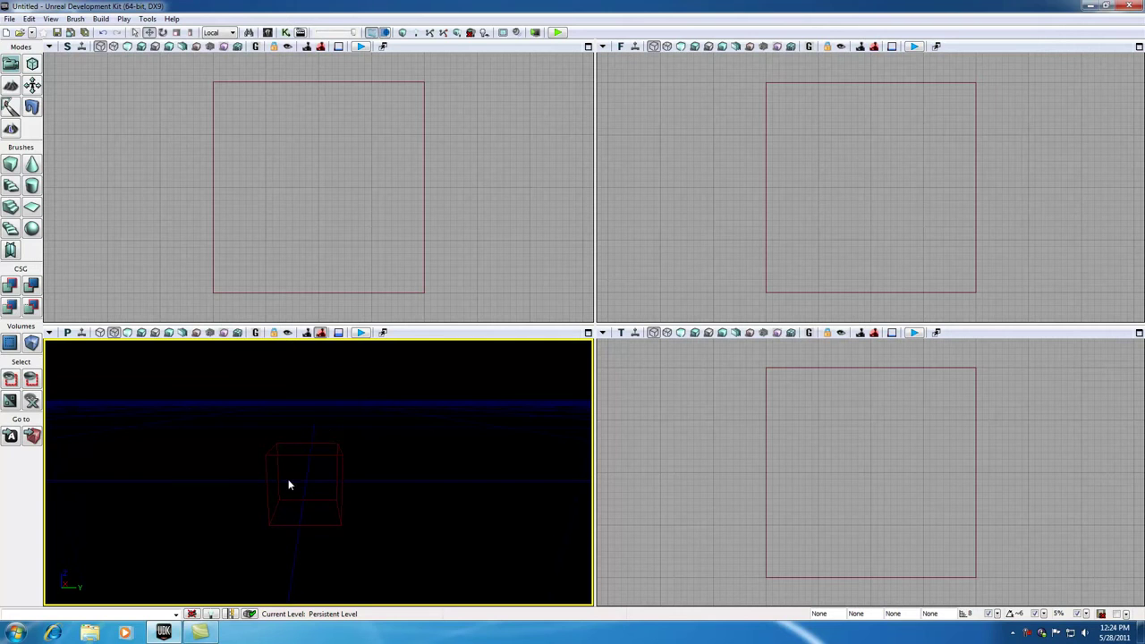
scroll(309, 486, up, 3)
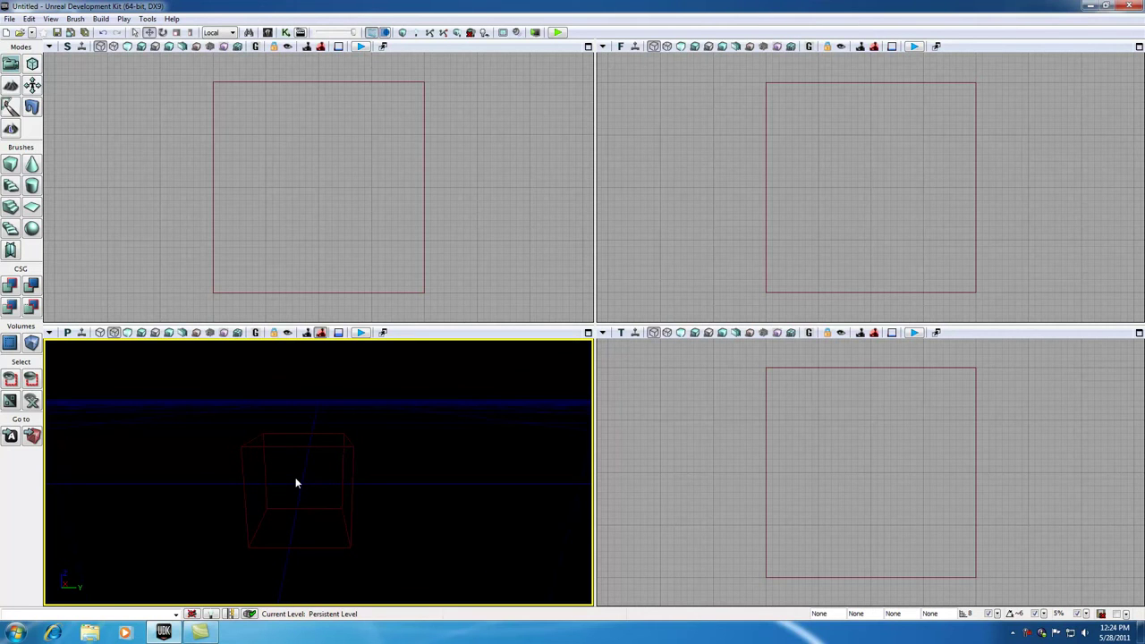
- Carve the cube volume with CSG Subtract and move the builder brush about 464 units in negative Y away from it
click(31, 287)
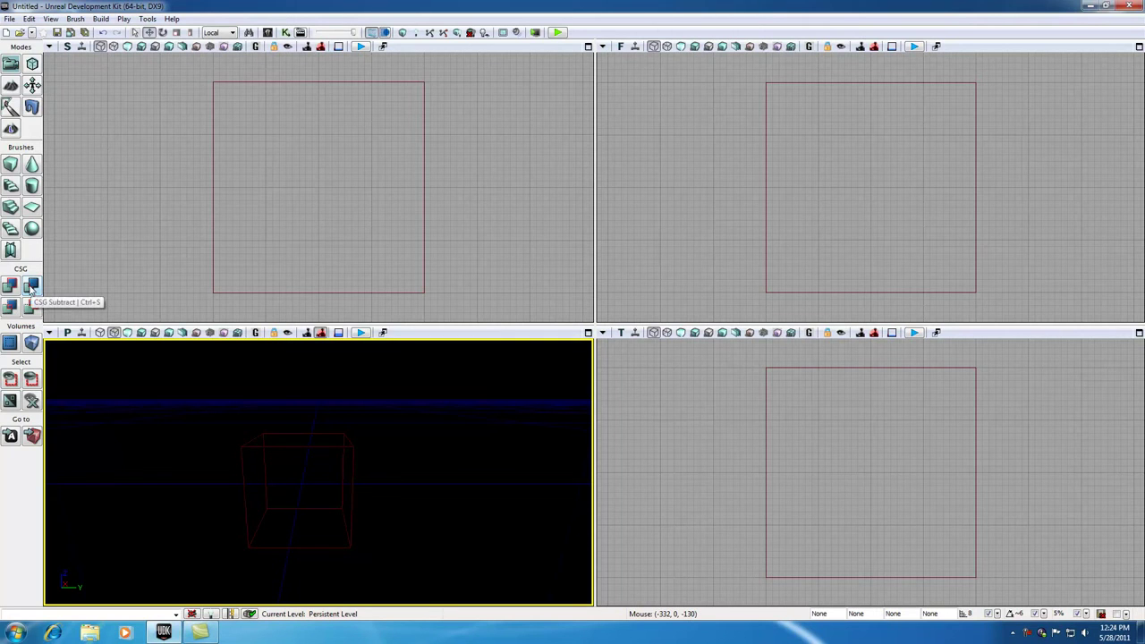
click(743, 193)
scroll(743, 194, down, 5)
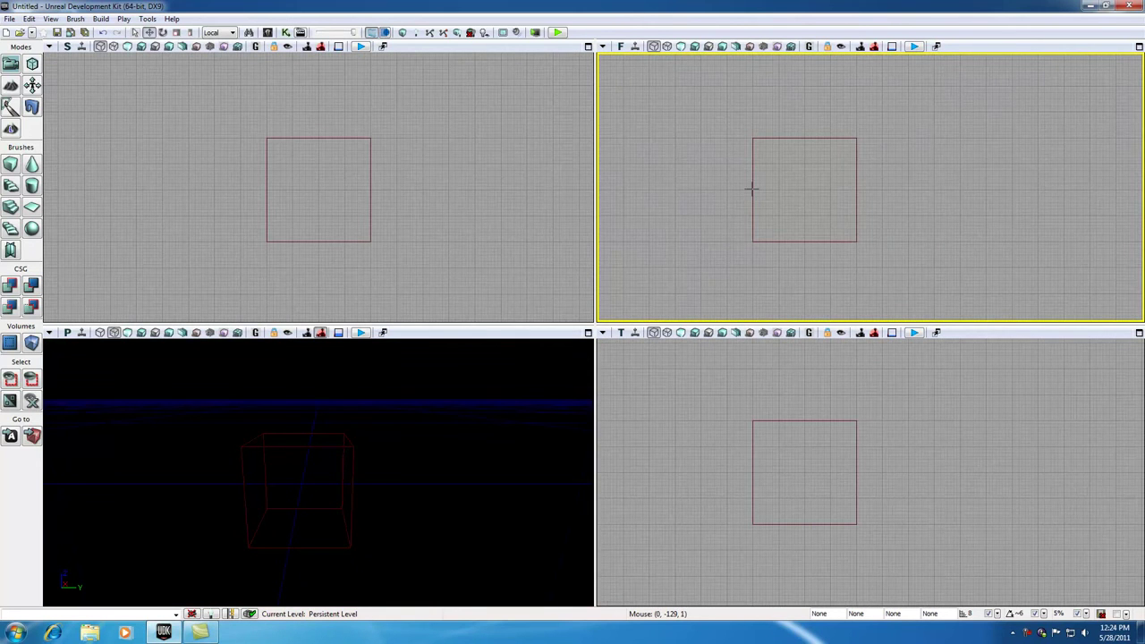
click(751, 188)
drag(847, 186, 668, 186)
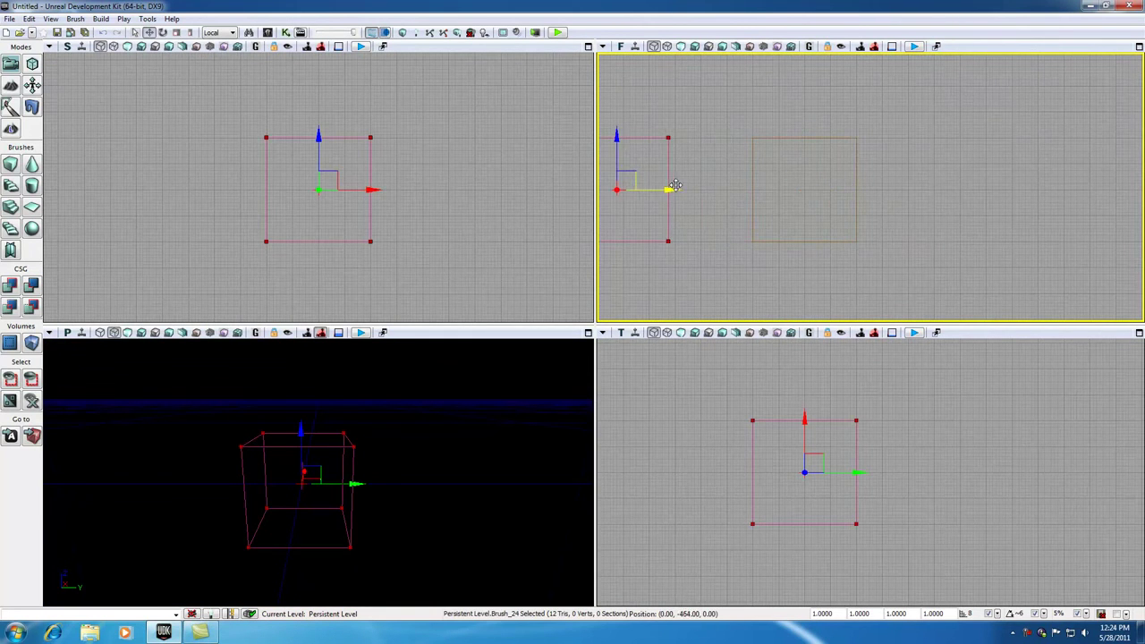
click(752, 181)
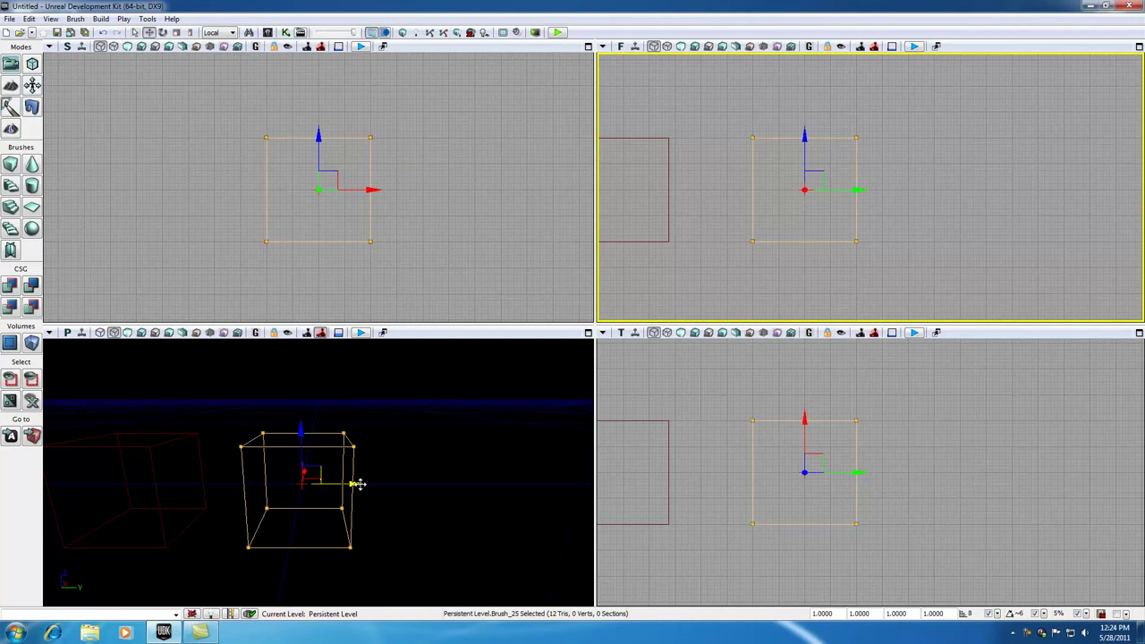
click(713, 228)
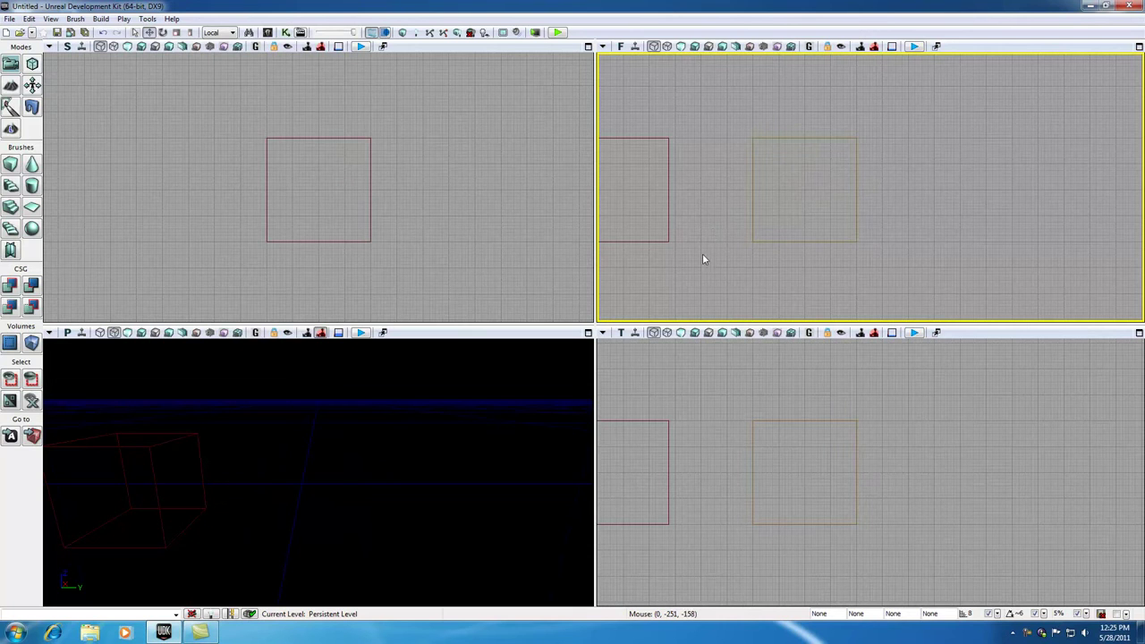
- Move the builder brush 336 units in positive Y and down over the subtractive brush's lower corner, and add it with CSG Add
click(668, 188)
drag(668, 188, 802, 198)
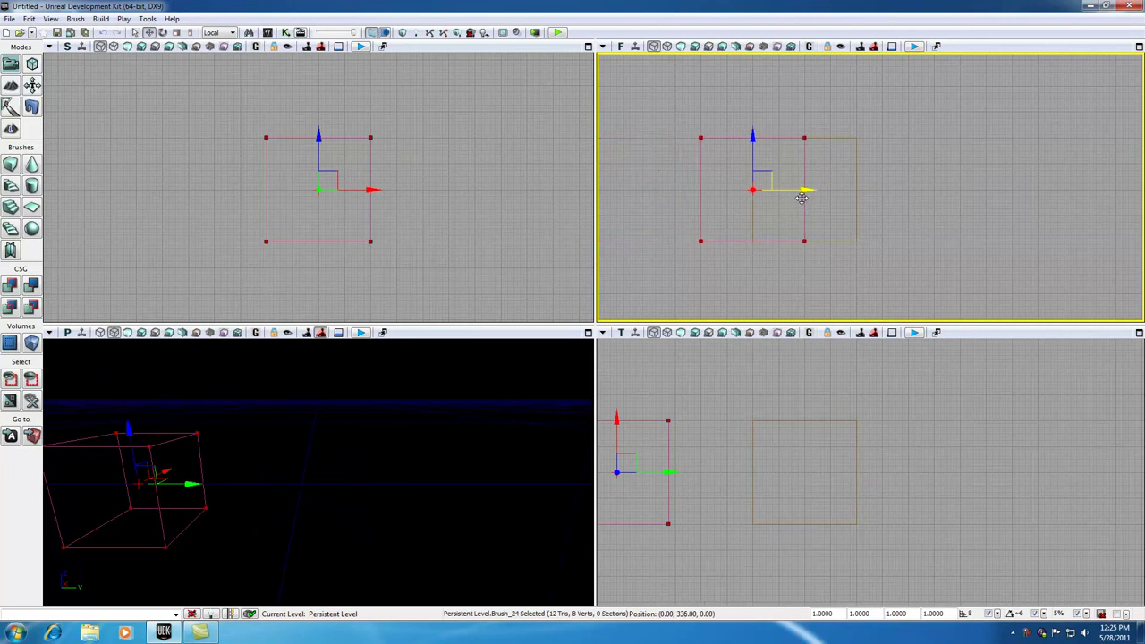
mouse_move(751, 145)
mouse_down()
mouse_move(762, 219)
mouse_move(766, 175)
mouse_up()
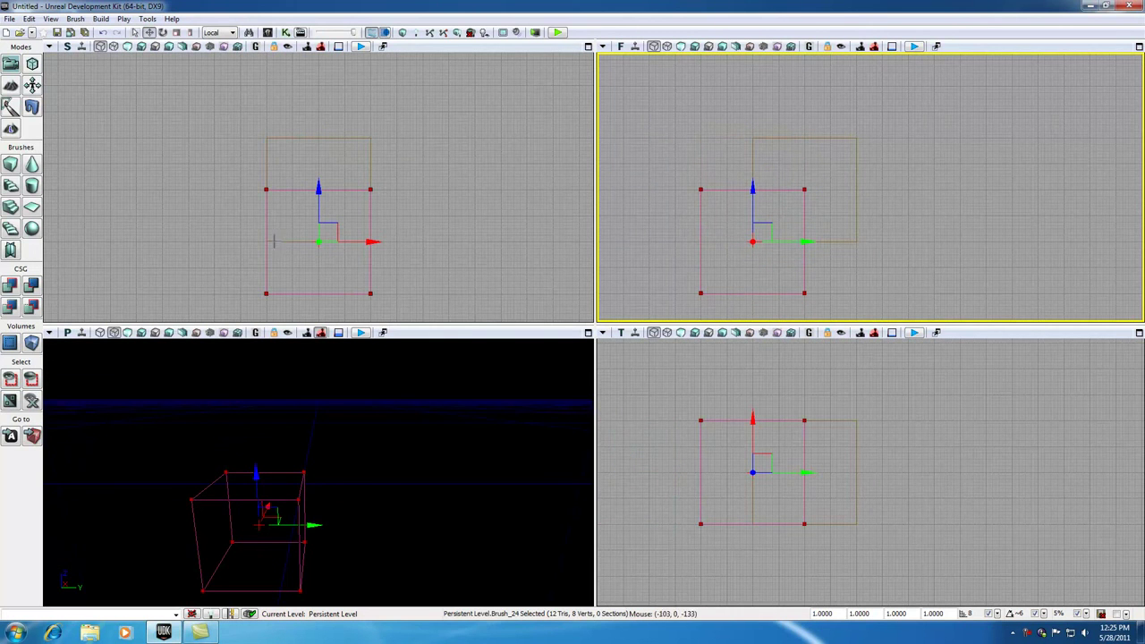
click(12, 286)
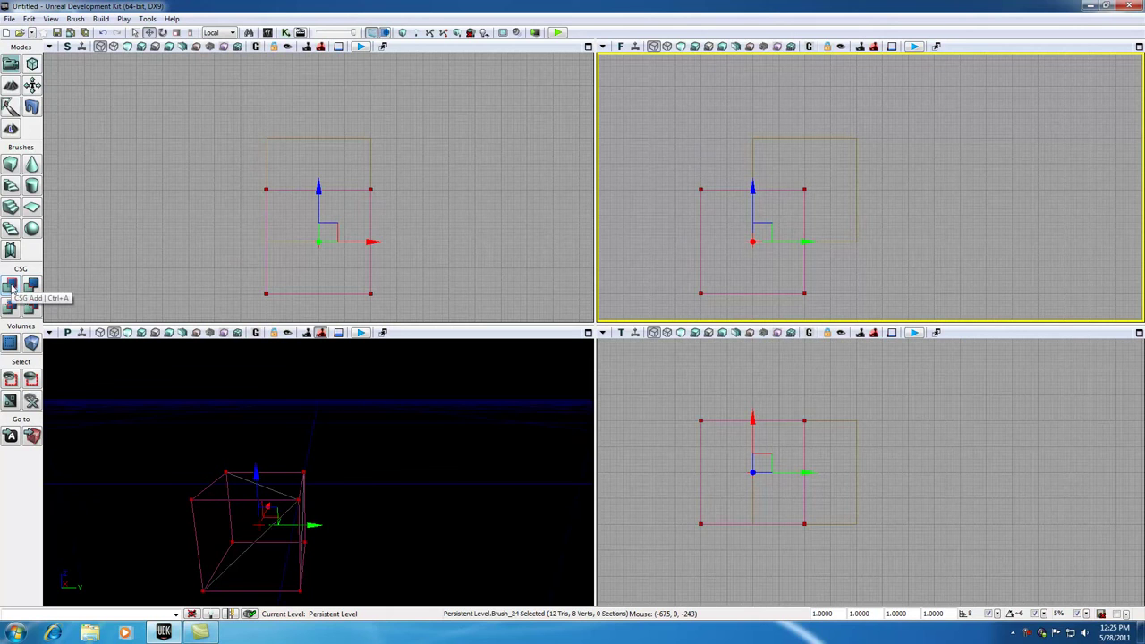
- Set the perspective view to Unlit and move the builder brush in negative Y clear of the added cube
click(127, 332)
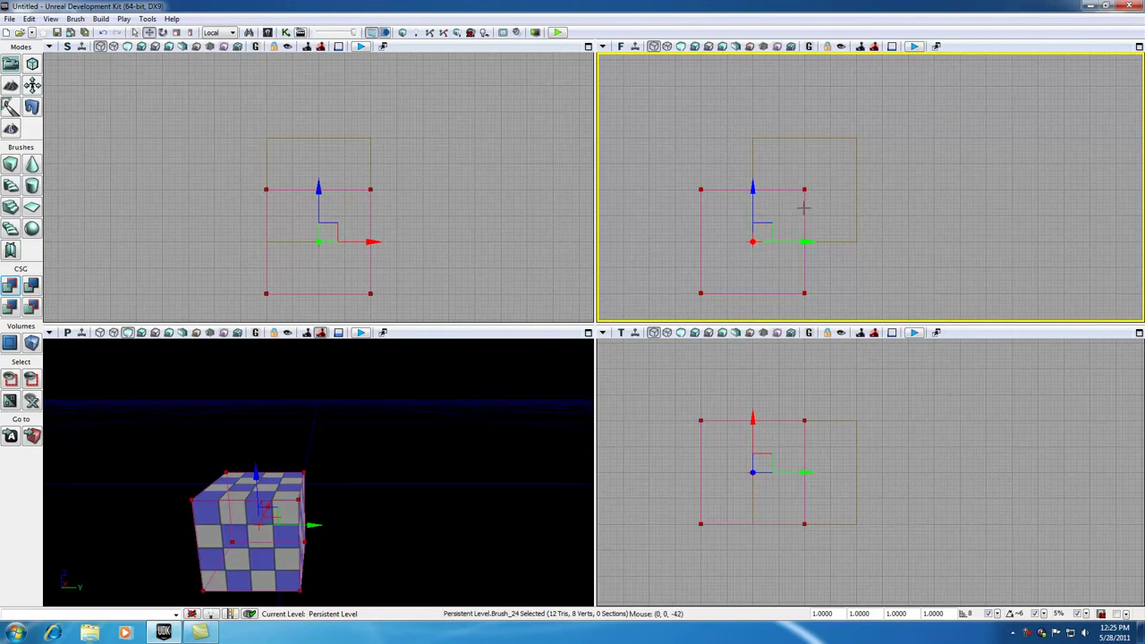
mouse_move(796, 242)
mouse_down()
mouse_move(610, 236)
mouse_move(623, 235)
mouse_up()
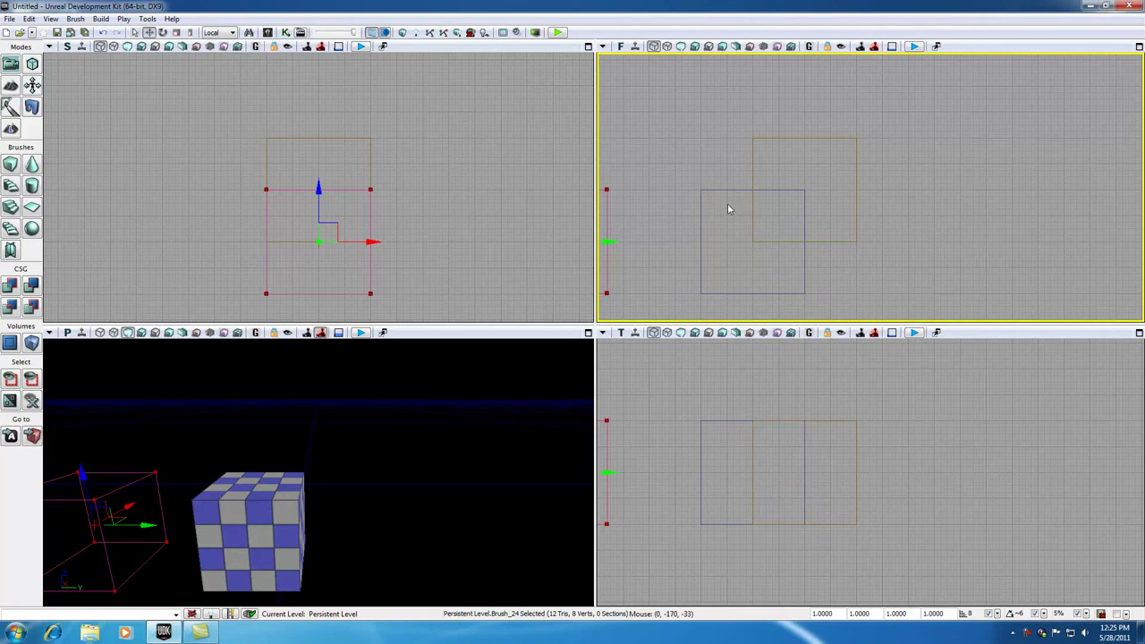
- Inspect the overlap between the additive cube and the subtractive brush by selecting each in turn
click(702, 206)
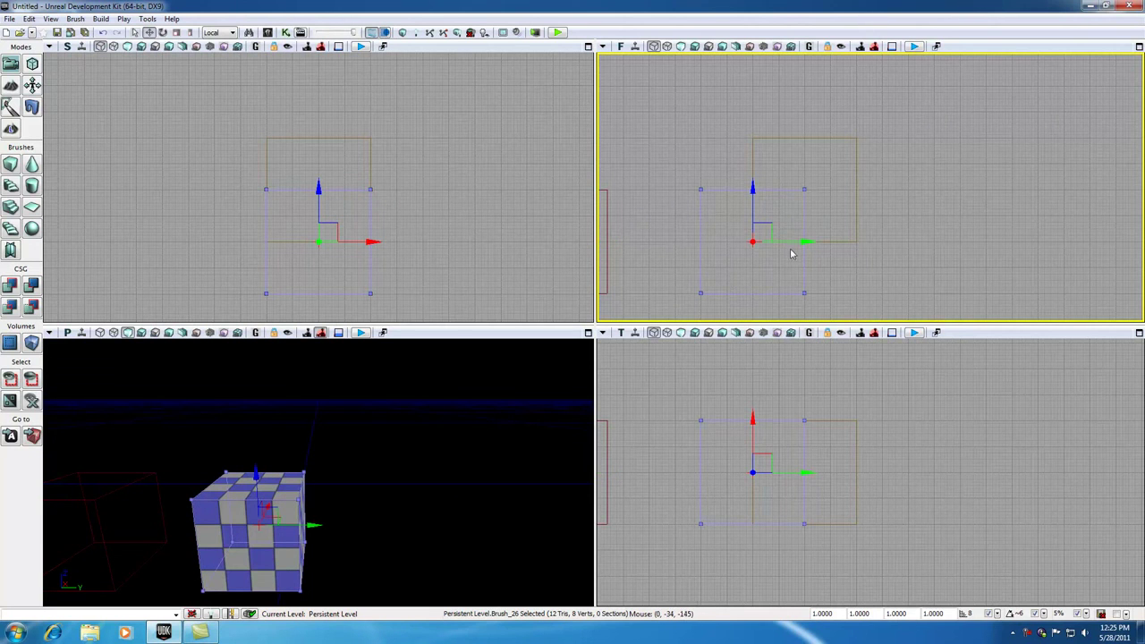
click(855, 191)
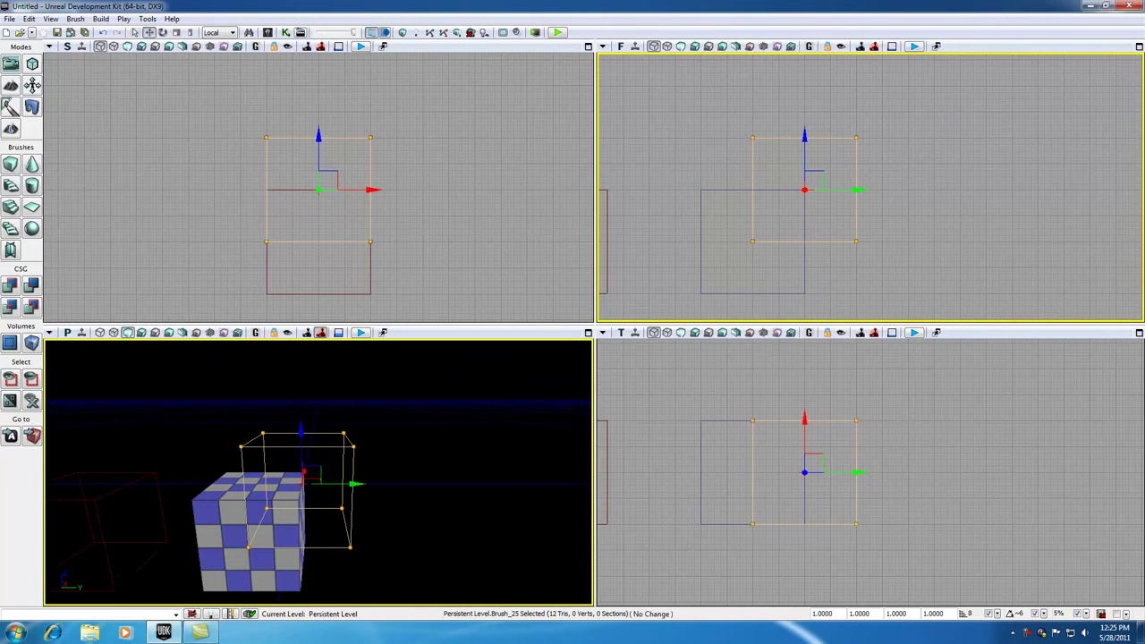
drag(371, 517, 403, 517)
right_drag(358, 500, 270, 442)
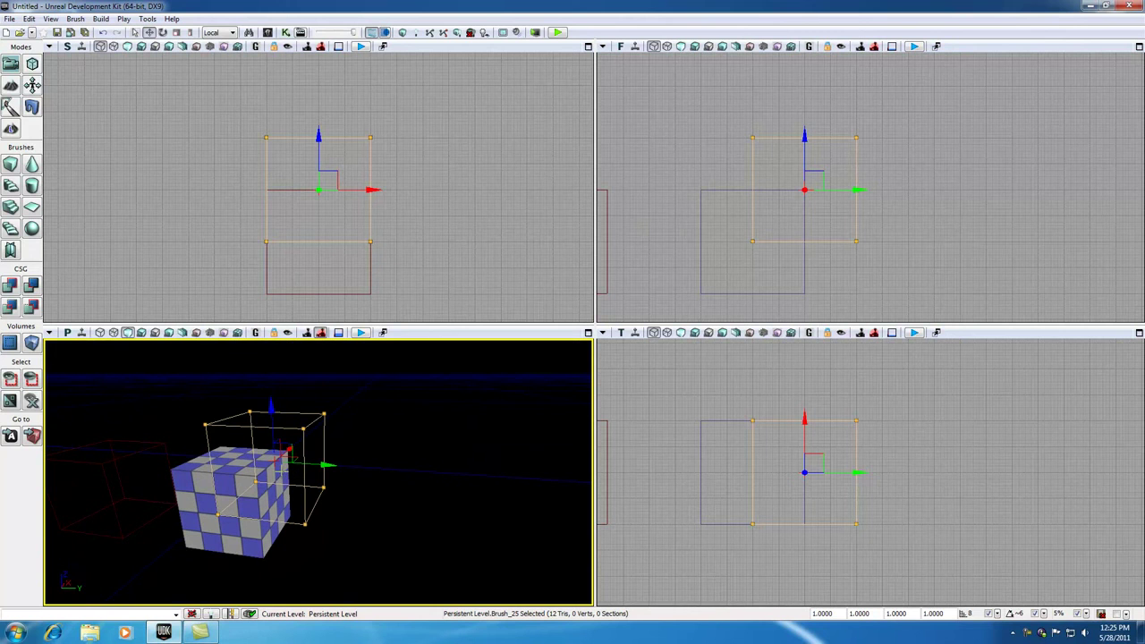
click(699, 244)
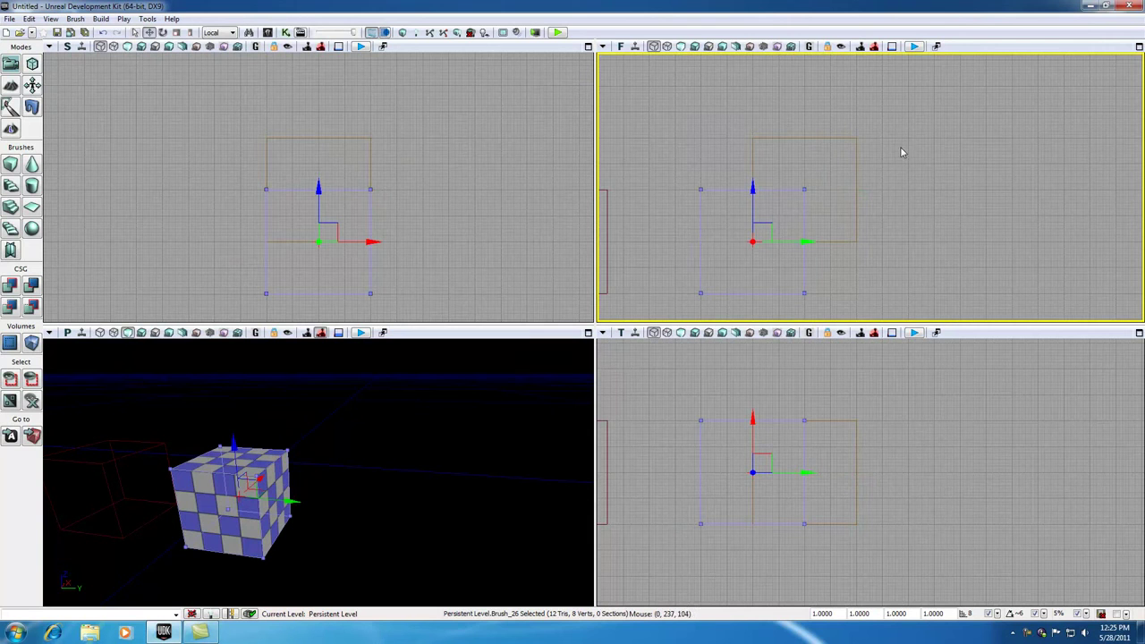
click(856, 168)
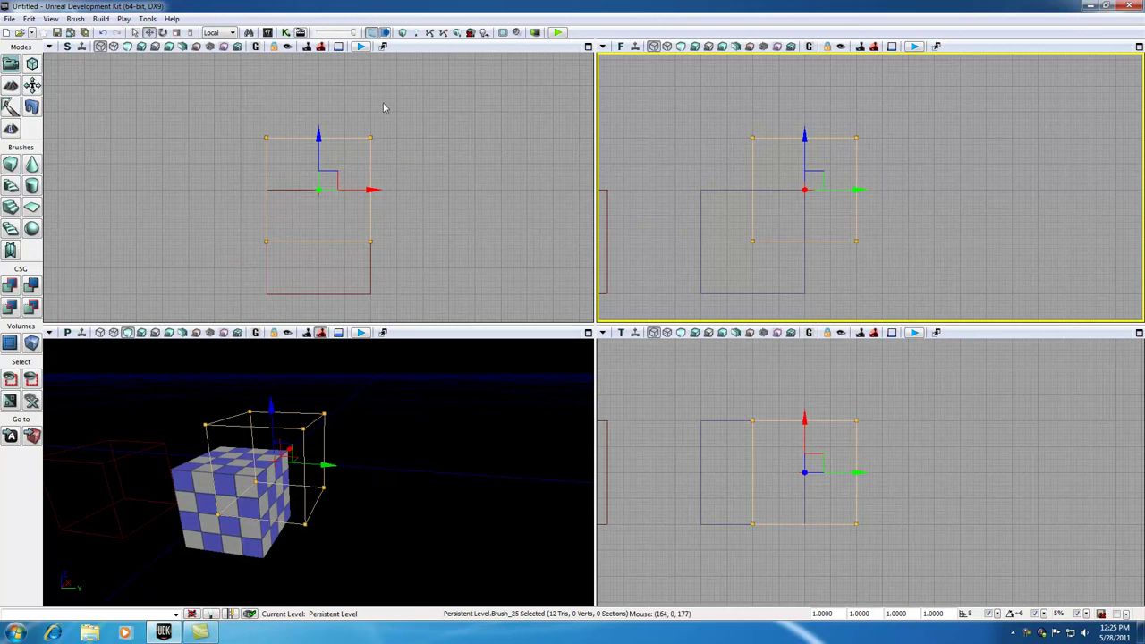
- Rebuild the level geometry and dismiss the Map Check report
click(401, 34)
click(401, 33)
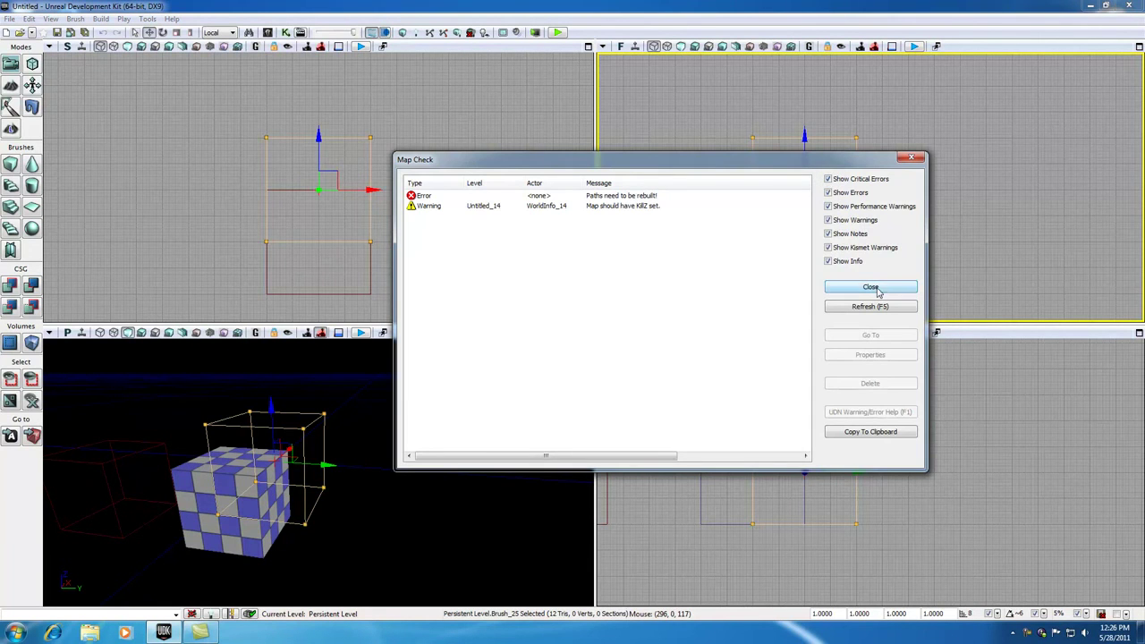
click(877, 291)
- Examine the added cube in perspective after the rebuild and select it
mouse_move(374, 464)
middle_down()
mouse_move(243, 515)
mouse_move(248, 537)
mouse_move(289, 523)
mouse_move(297, 500)
middle_up()
middle_drag(365, 473, 367, 476)
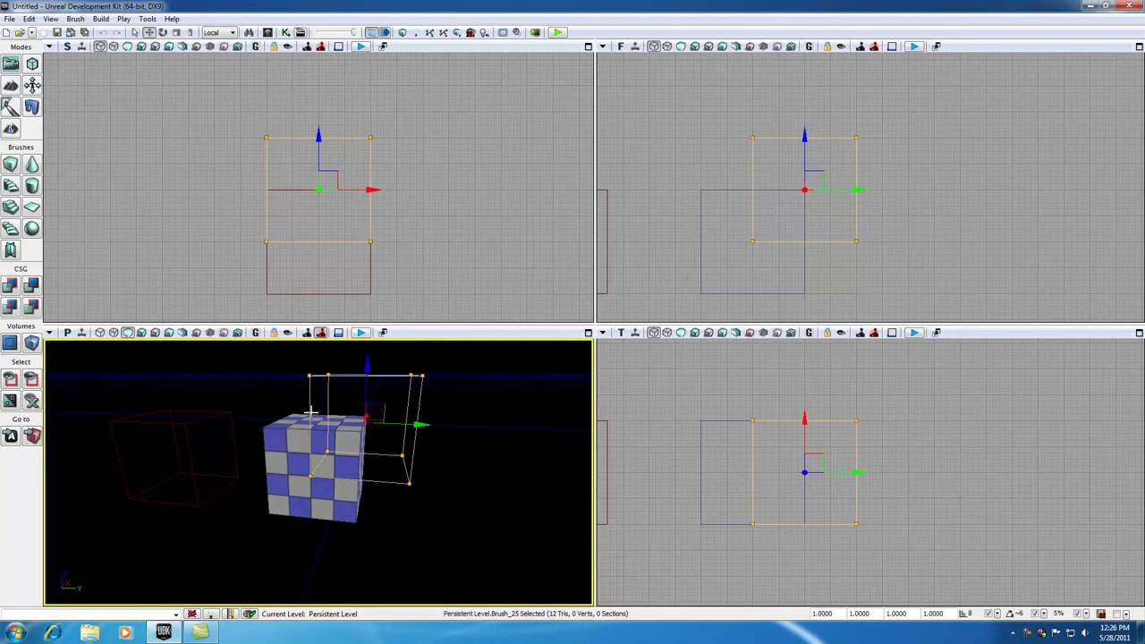
mouse_move(483, 414)
middle_down()
mouse_move(460, 440)
mouse_move(493, 404)
mouse_move(480, 412)
middle_up()
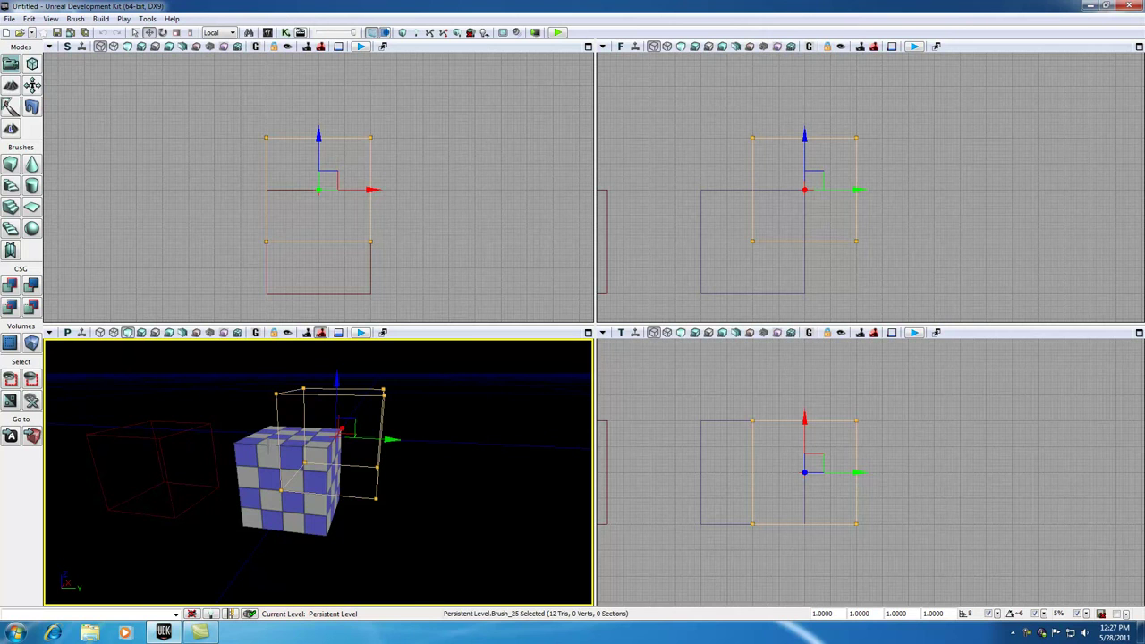
click(269, 443)
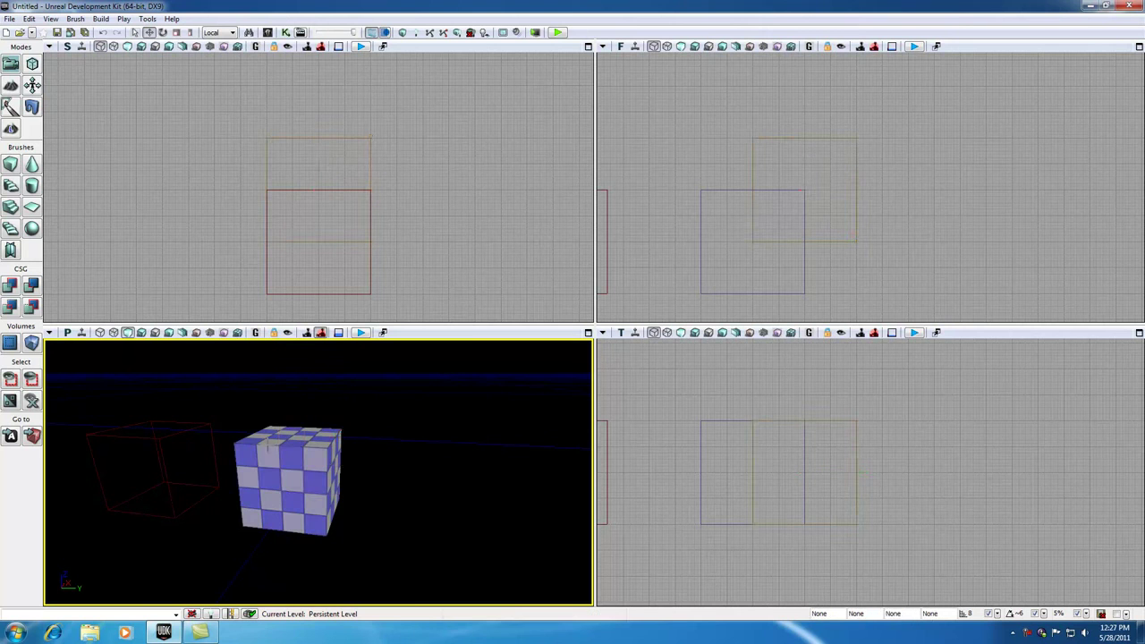
click(696, 250)
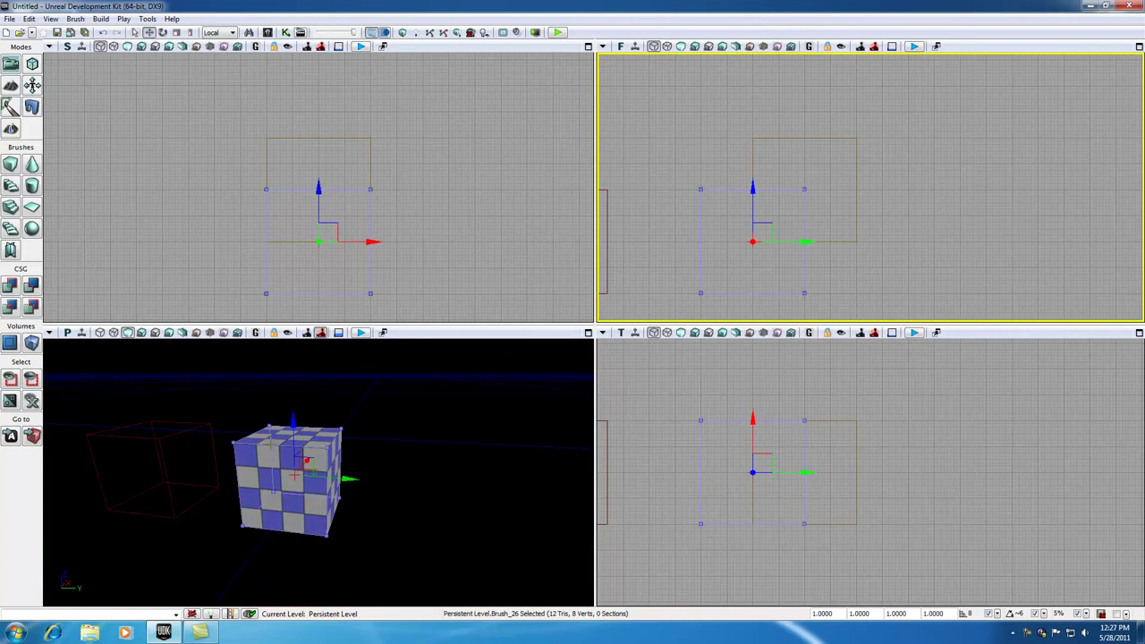
- Set the subtractive brush's order to last, rebuild the geometry and close the Map Check report
click(855, 207)
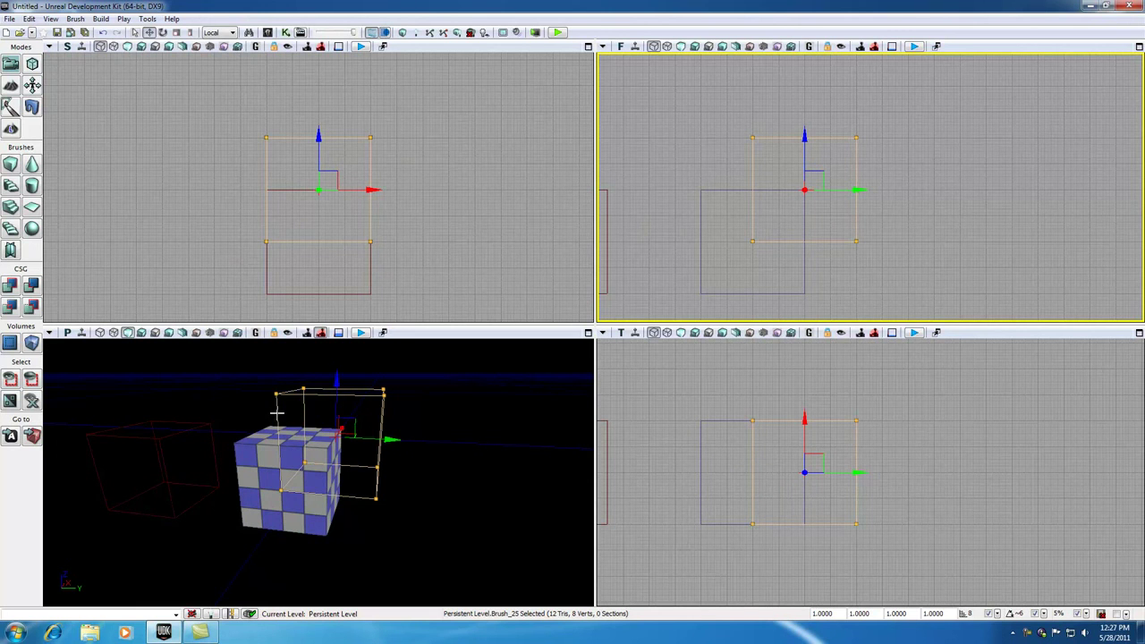
right_click(277, 412)
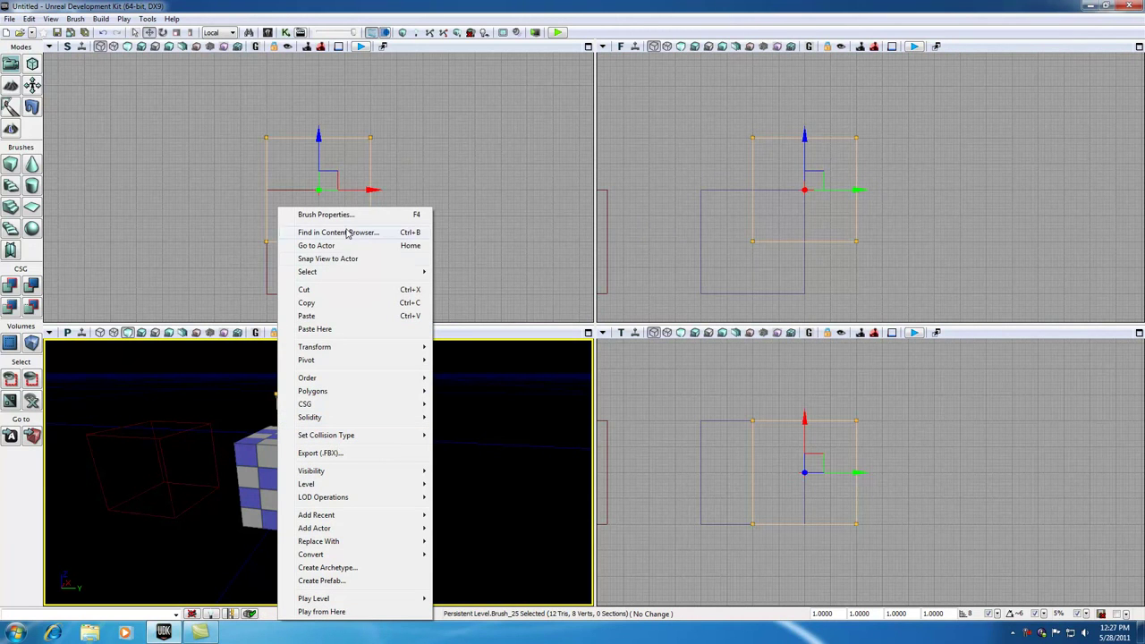
mouse_move(324, 379)
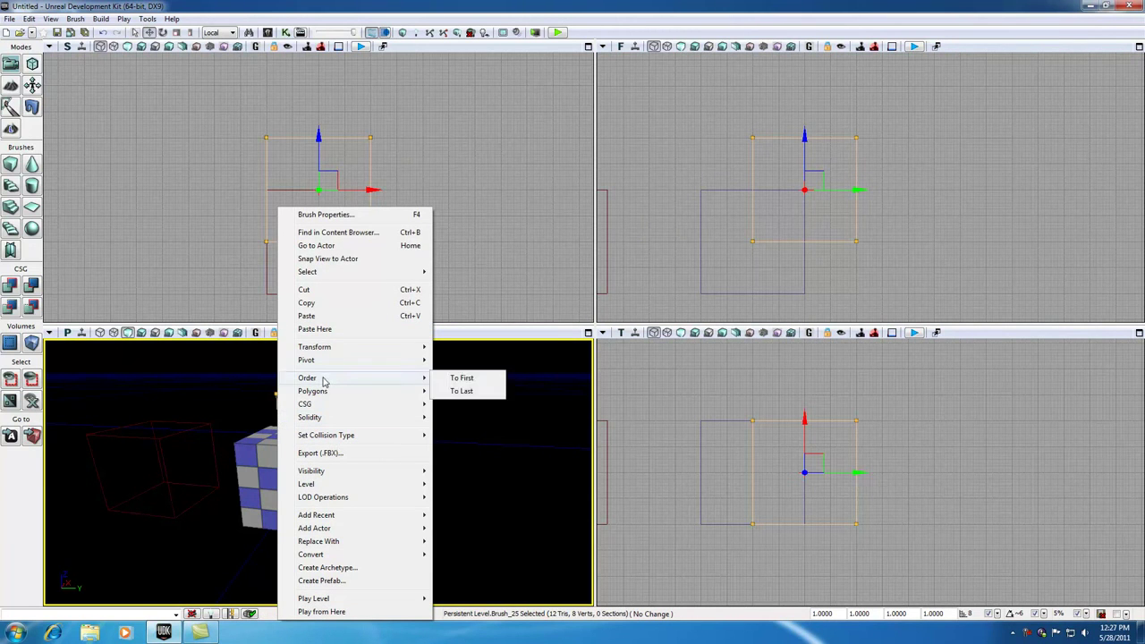
click(462, 391)
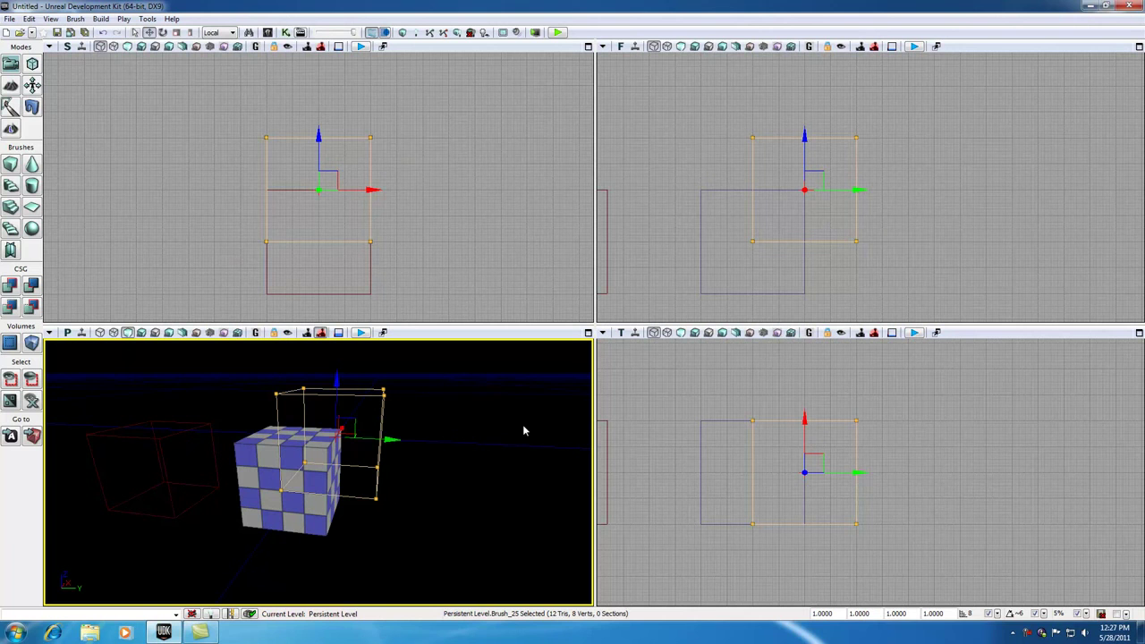
click(402, 33)
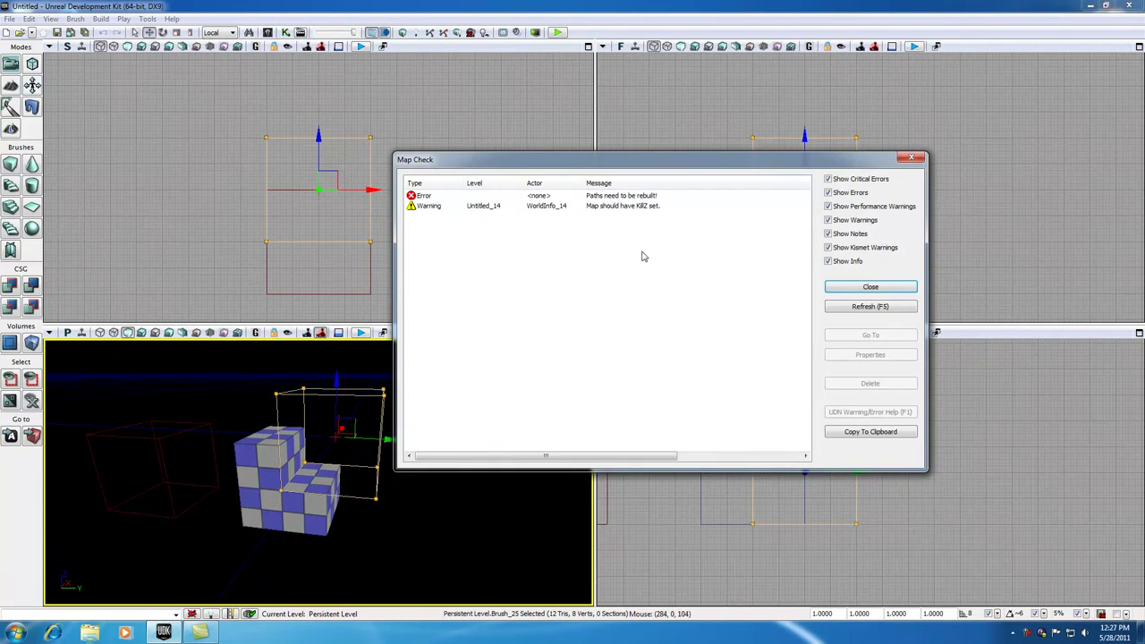
click(912, 153)
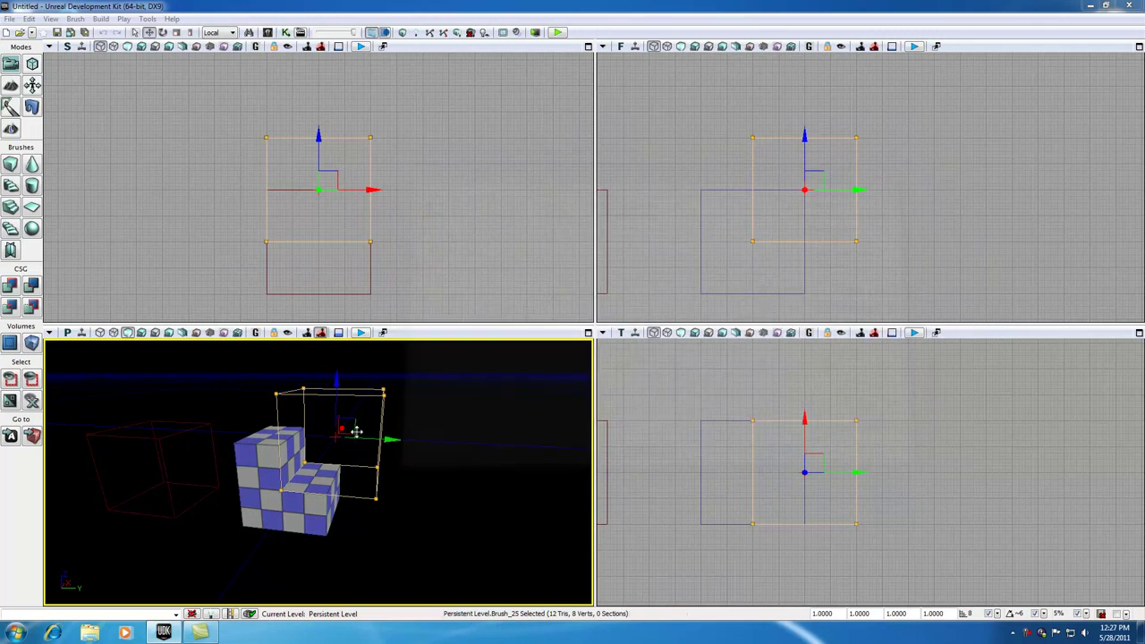
- Select the additive and subtractive brushes alternately to compare them with the cut result, and check the drag grid snap sizes
click(701, 230)
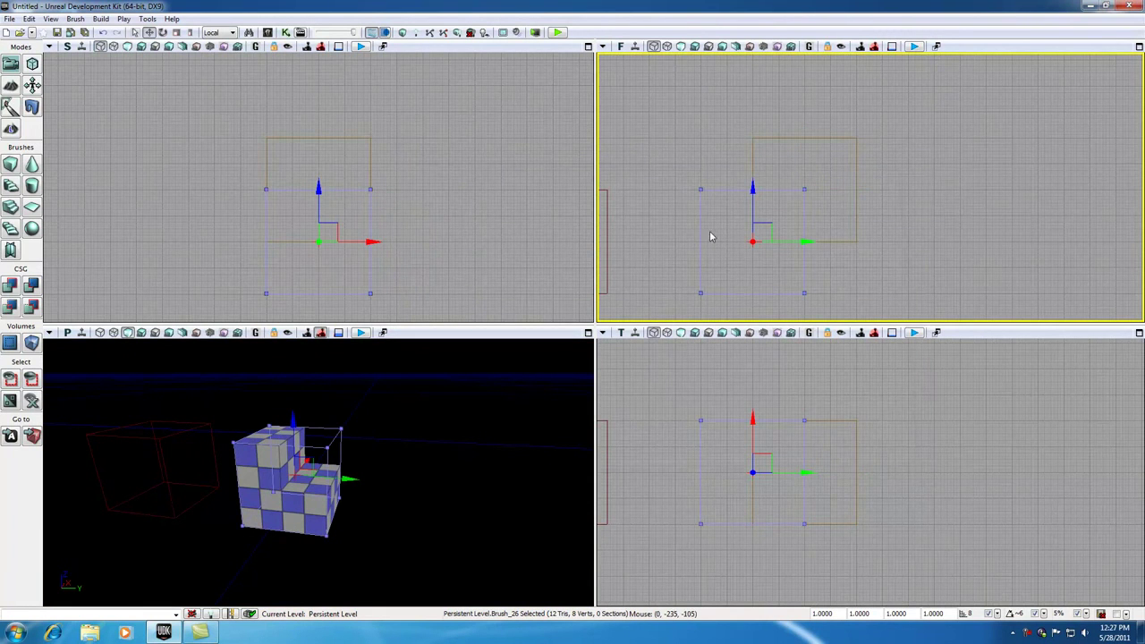
click(753, 158)
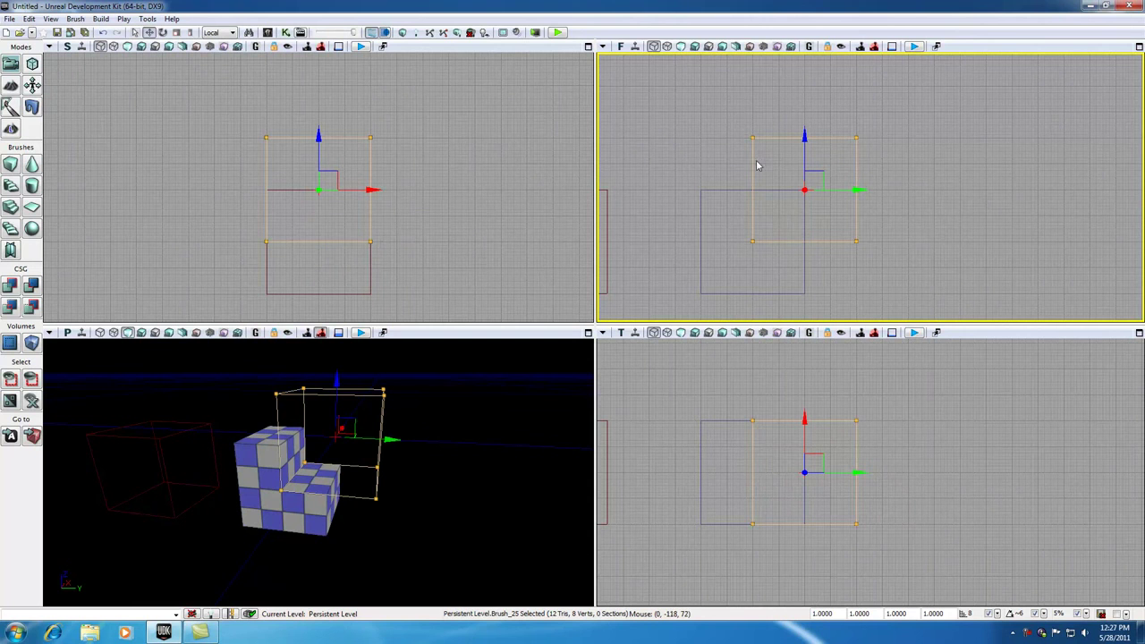
click(700, 230)
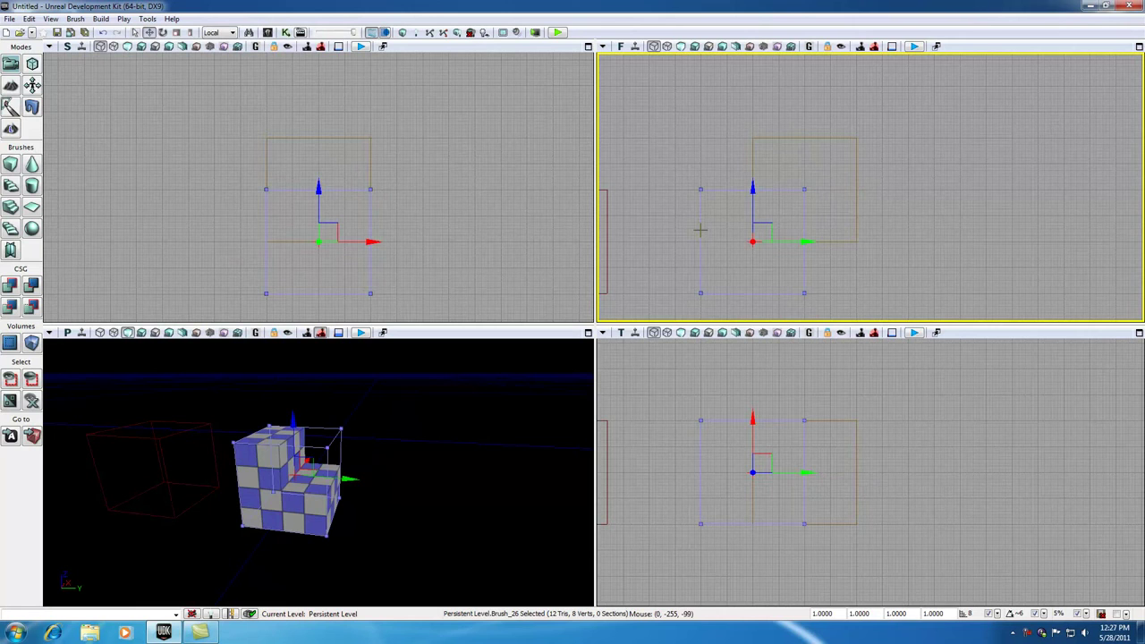
click(752, 162)
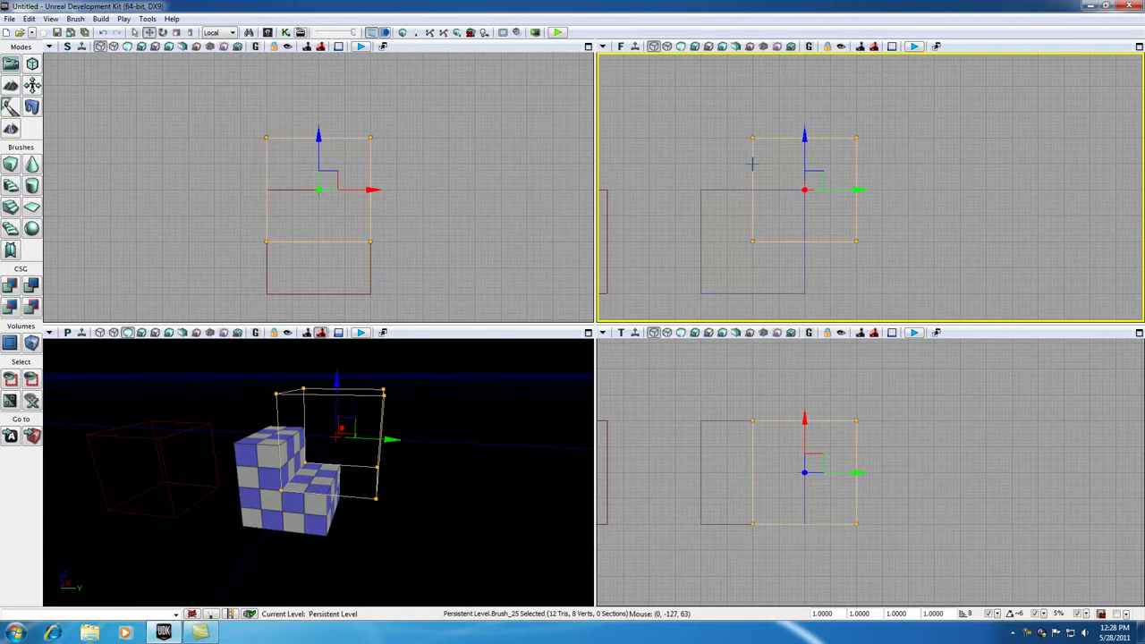
click(996, 613)
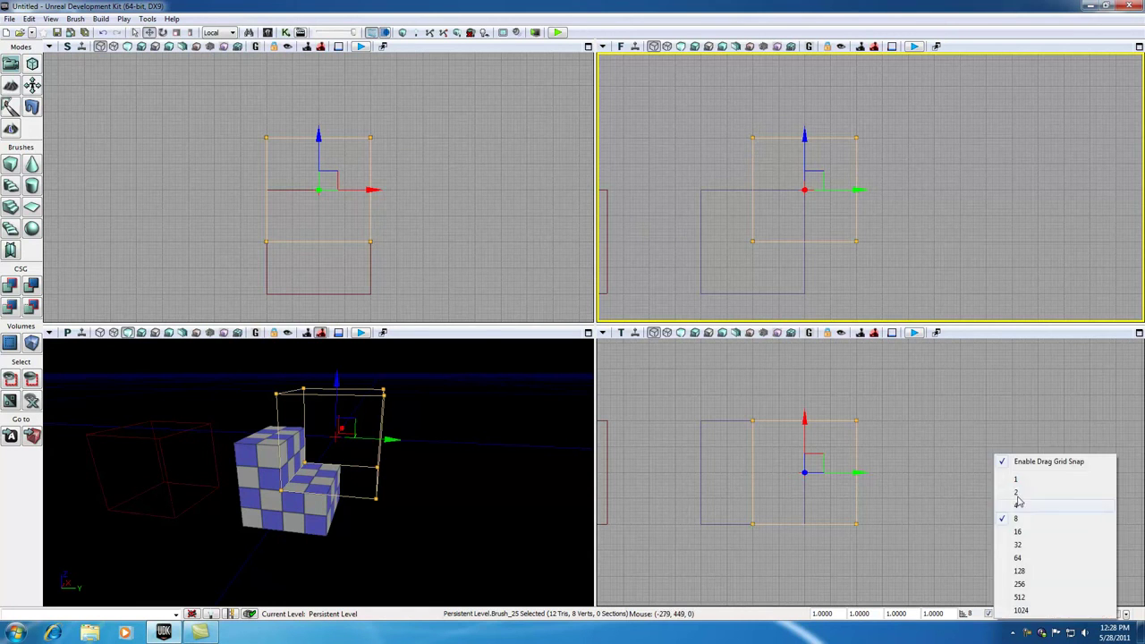
click(962, 562)
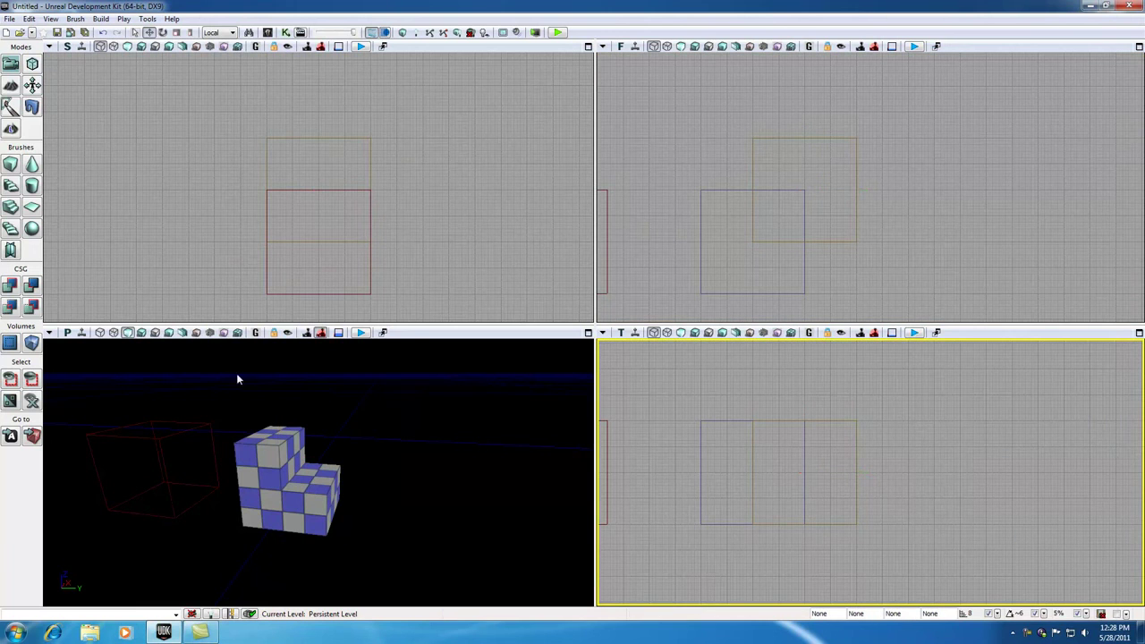
- View the cut cube in Brush Wireframe, Wireframe and Unlit modes, selecting the additive brush for comparison
click(102, 333)
click(113, 333)
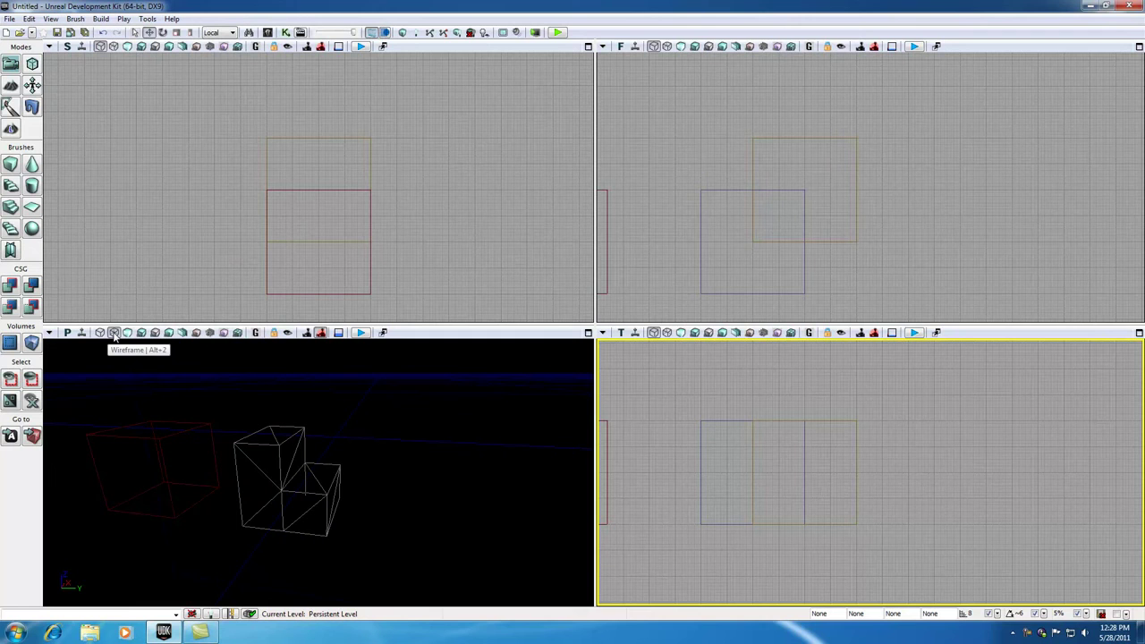
click(699, 242)
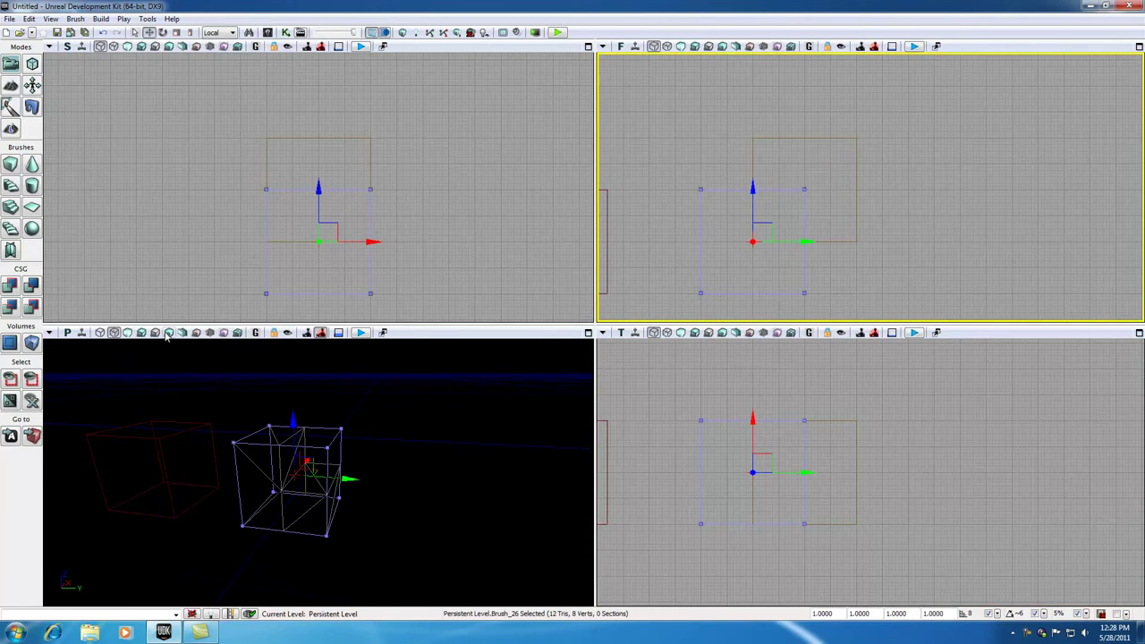
click(128, 333)
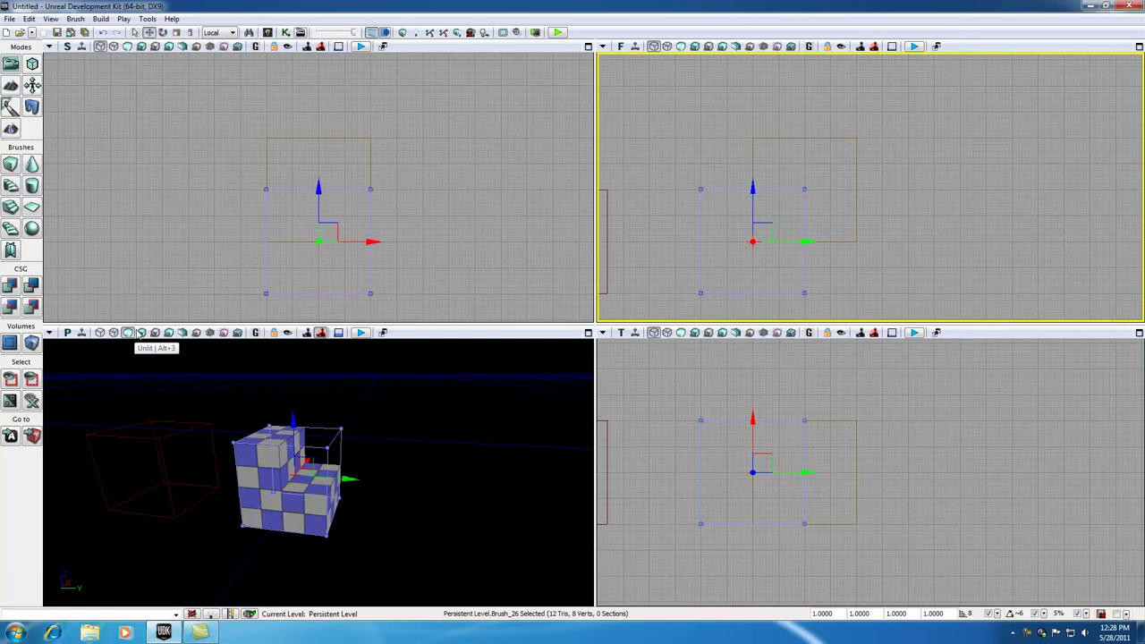
right_click(1031, 635)
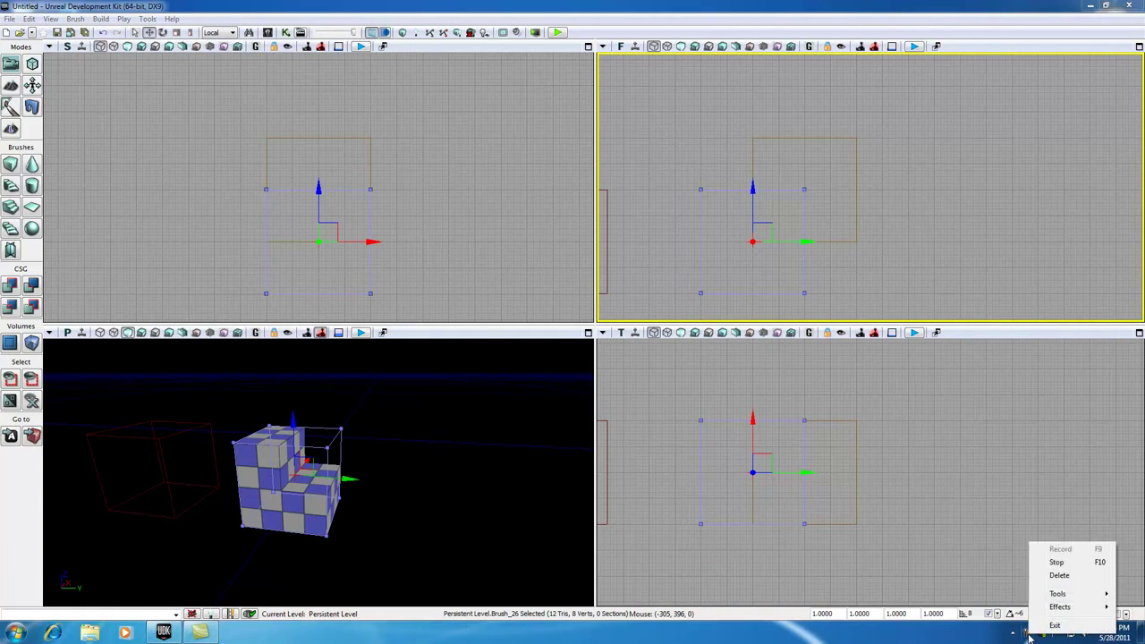